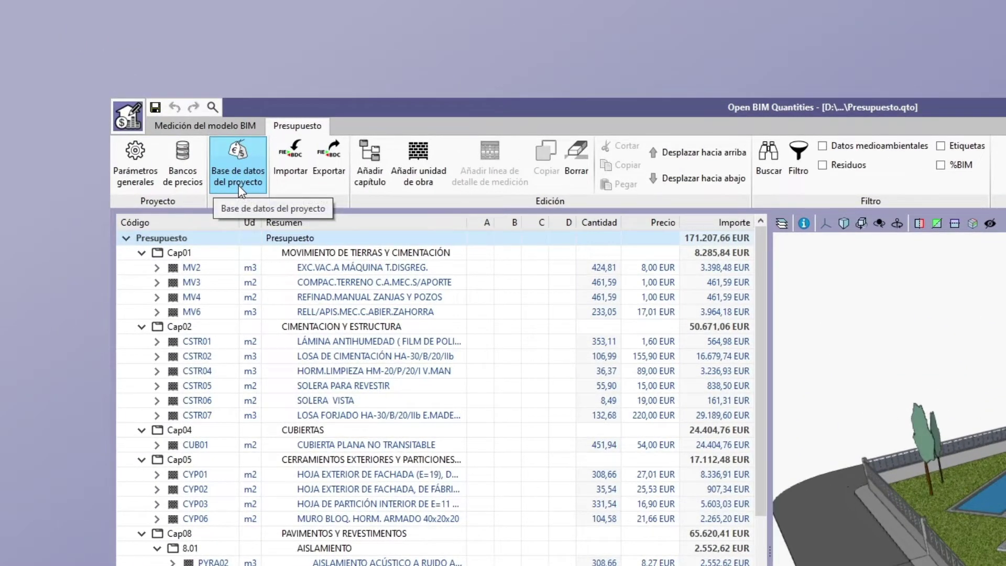
# - Open the project database and expand chapters Cap01, Cap04, Cap08 and Cap11 plus subchapter 8.01 under Unidades de obra
pyautogui.click(238, 184)
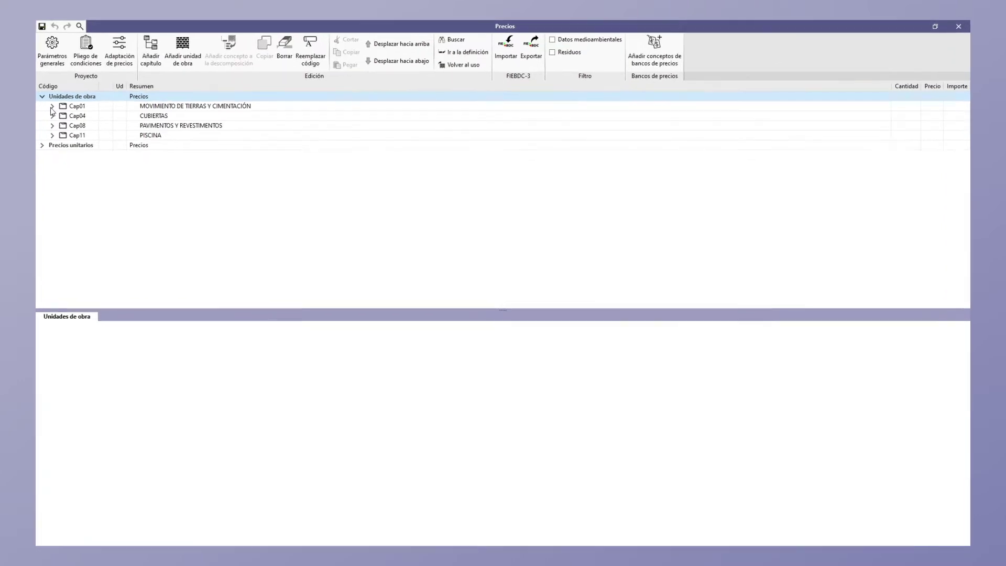
pyautogui.click(52, 107)
pyautogui.click(52, 154)
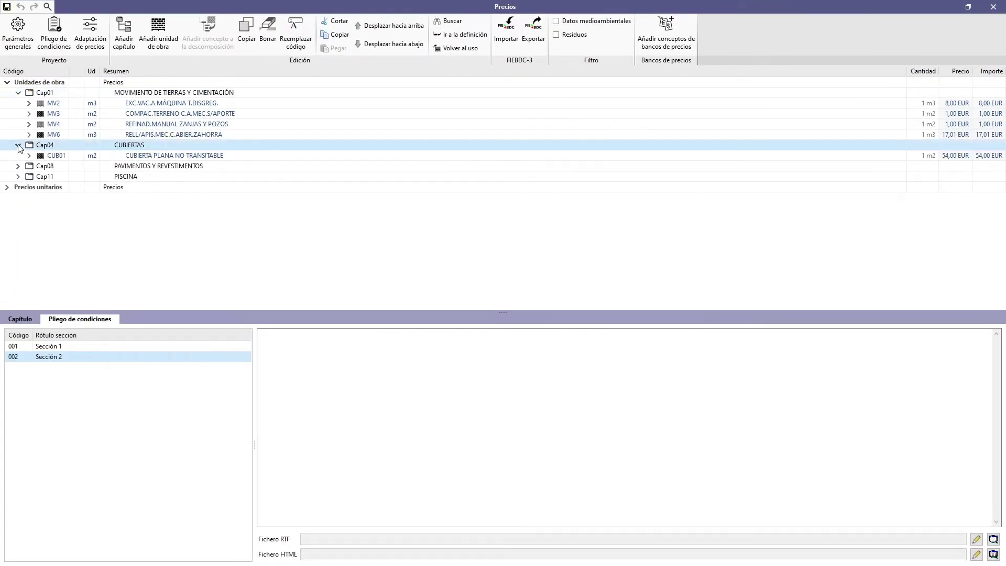
pyautogui.click(18, 166)
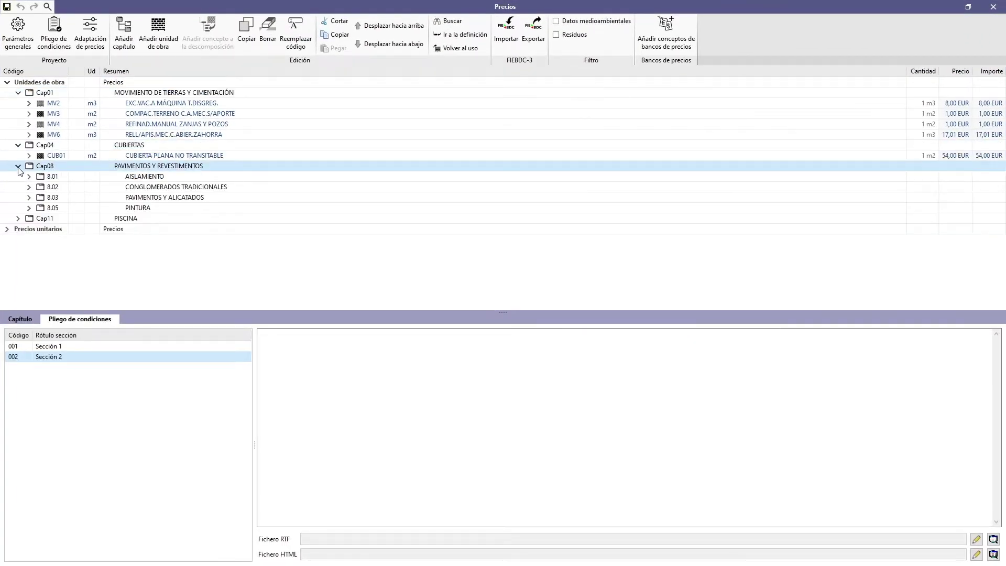
pyautogui.click(18, 219)
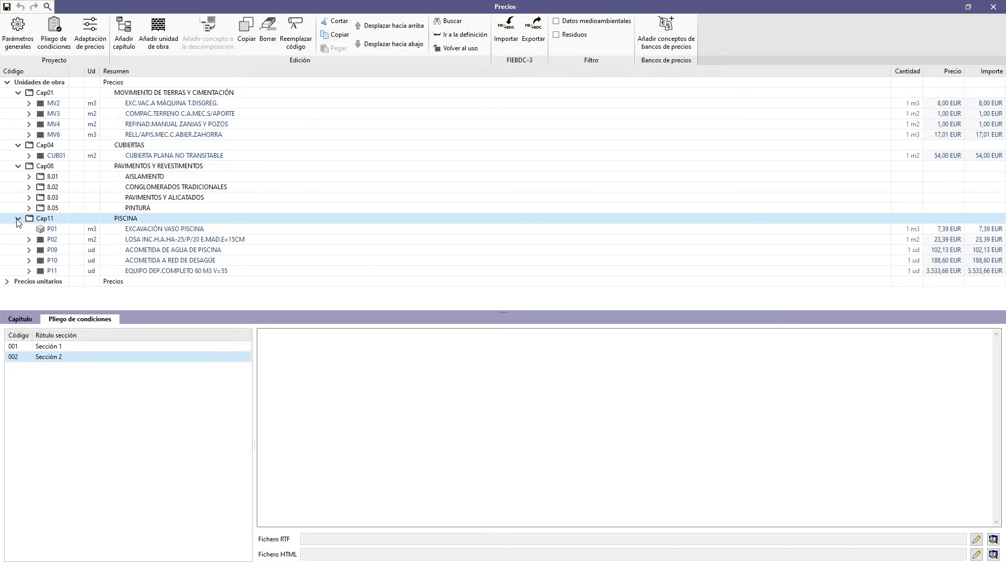
pyautogui.click(28, 177)
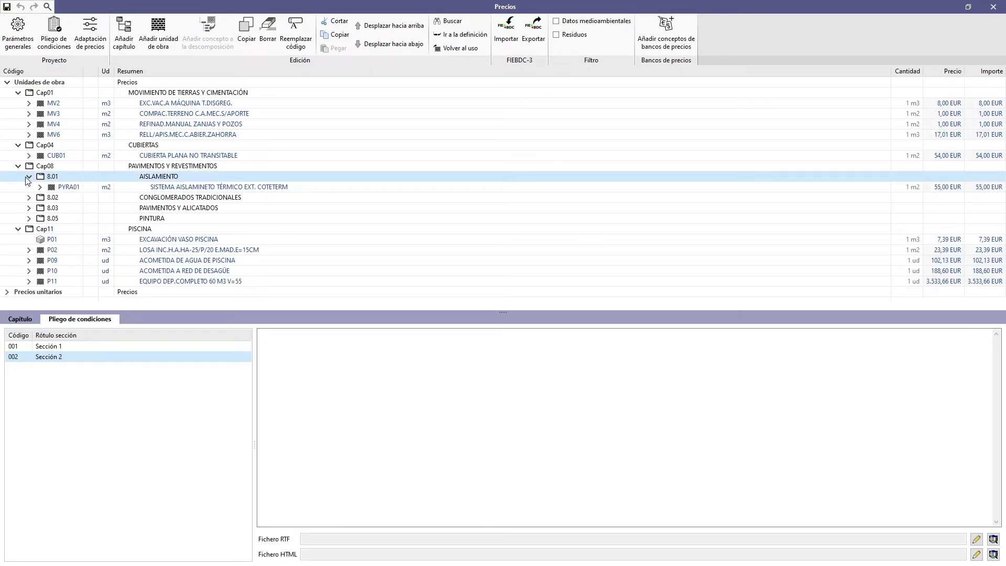
pyautogui.click(131, 84)
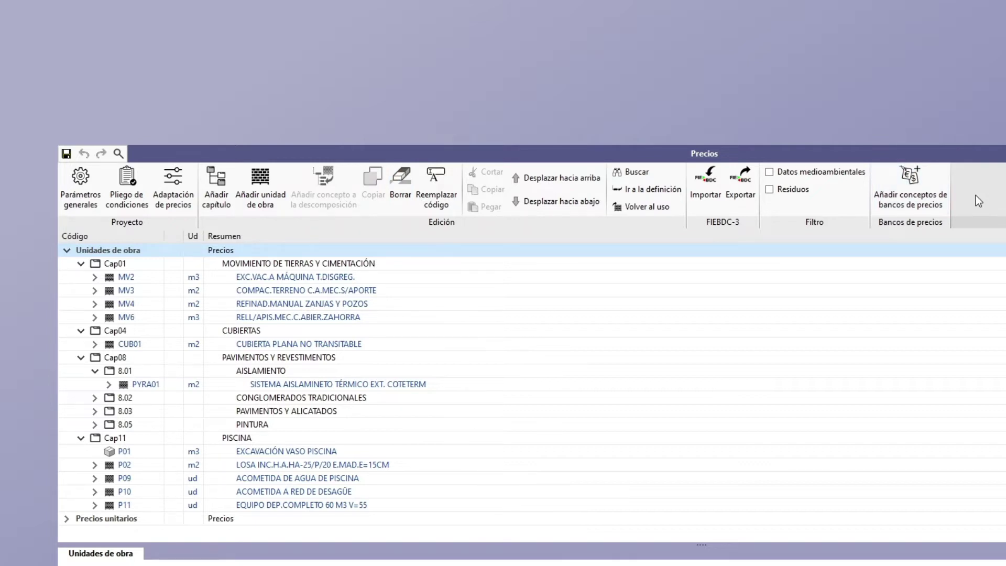
# - Review the currency and decimal settings in the price database's general parameters
pyautogui.click(78, 202)
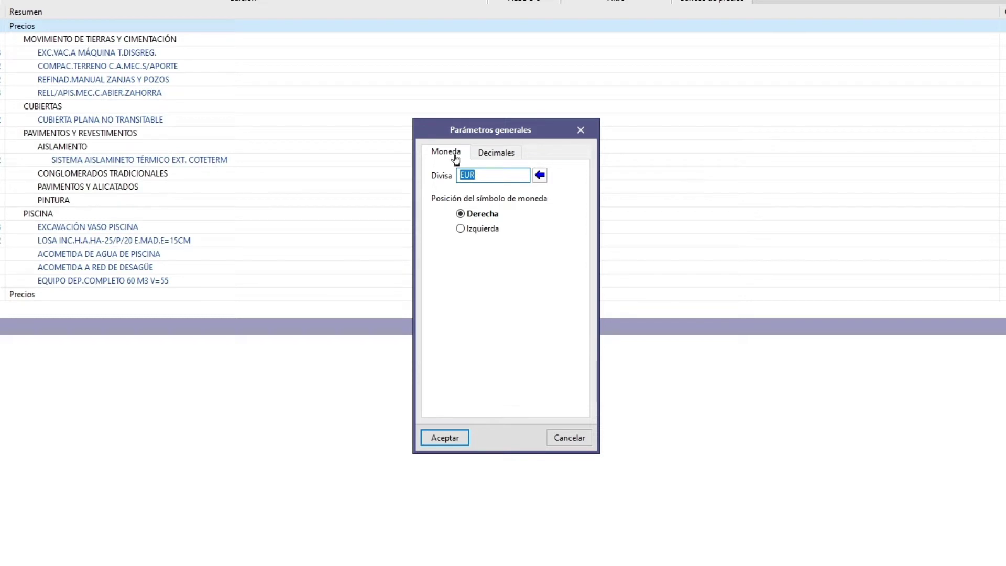
pyautogui.click(485, 153)
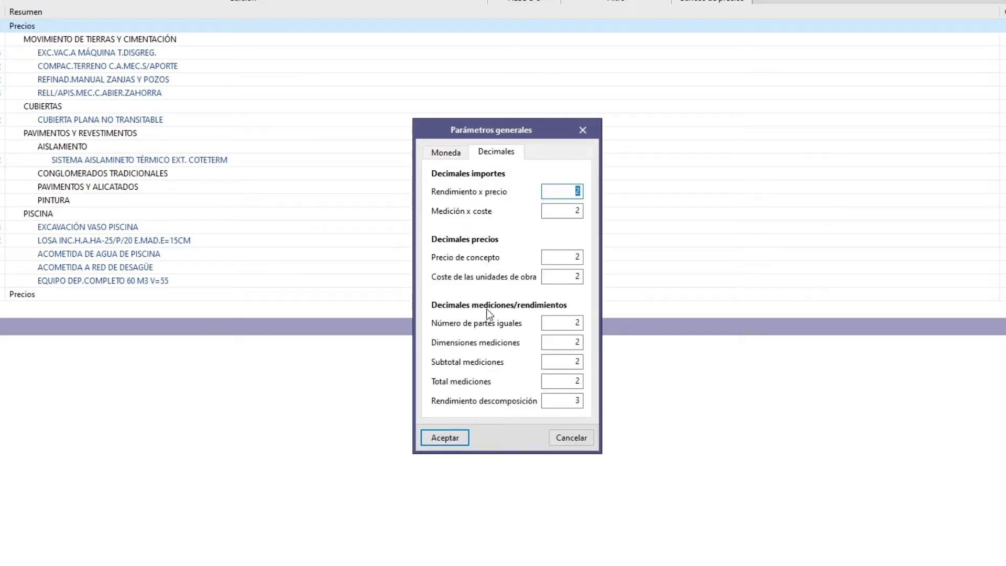
pyautogui.click(445, 437)
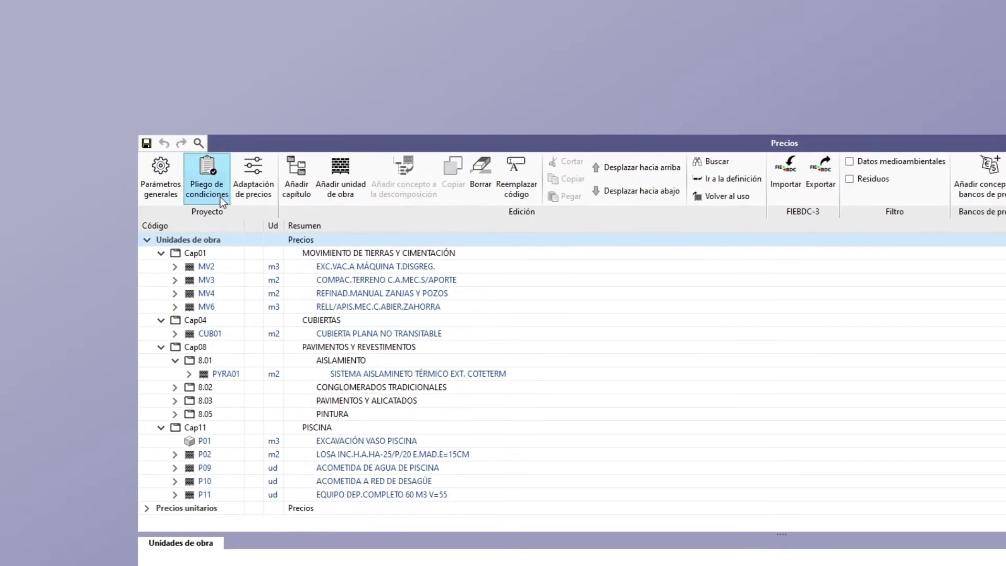
# - Review the section codes and titles defined for the Pliego de condiciones
pyautogui.click(189, 168)
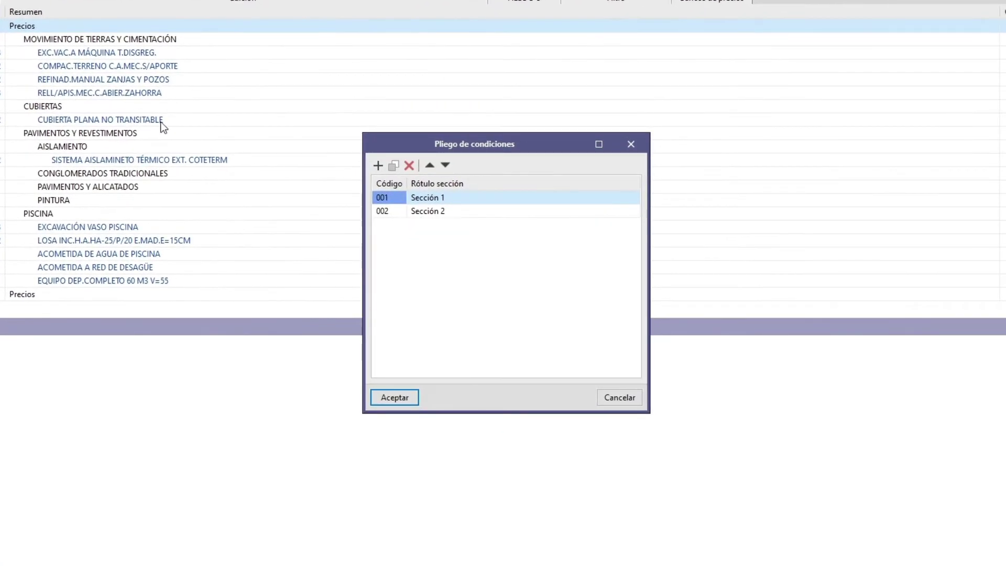
pyautogui.click(395, 213)
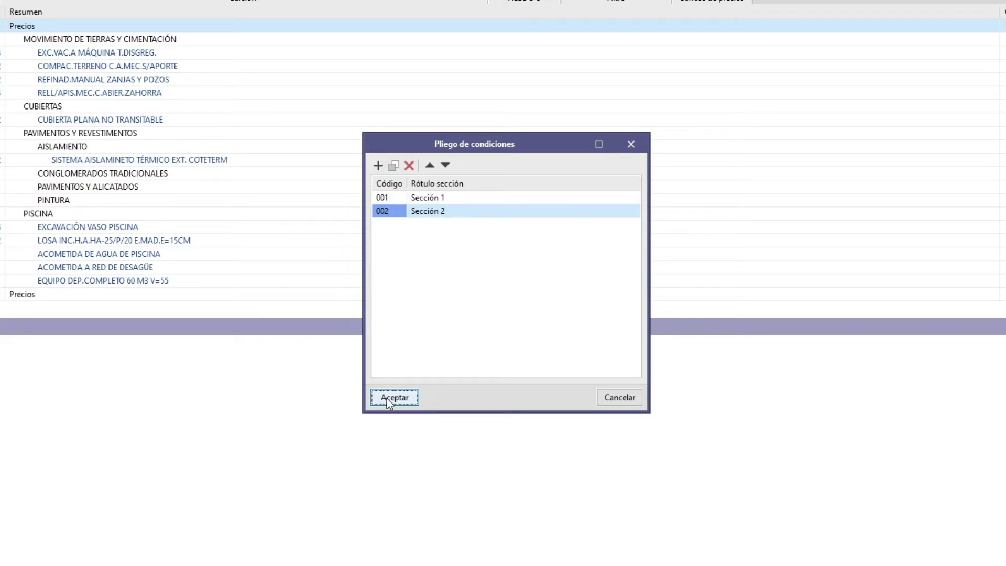
pyautogui.click(391, 398)
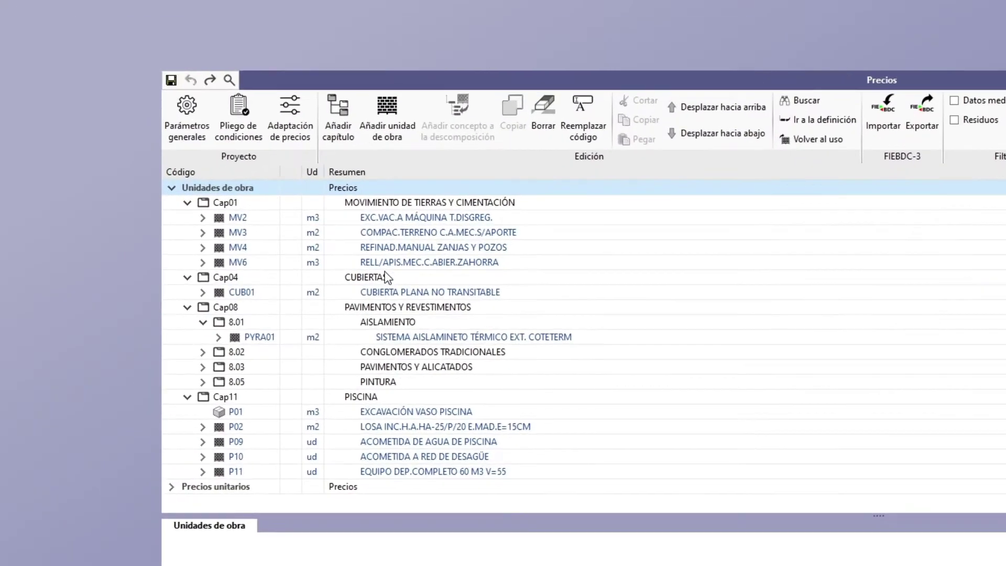
# - Create a new chapter under Unidades de obra with code Cap02 and summary ESTRUCTURAS
pyautogui.click(373, 149)
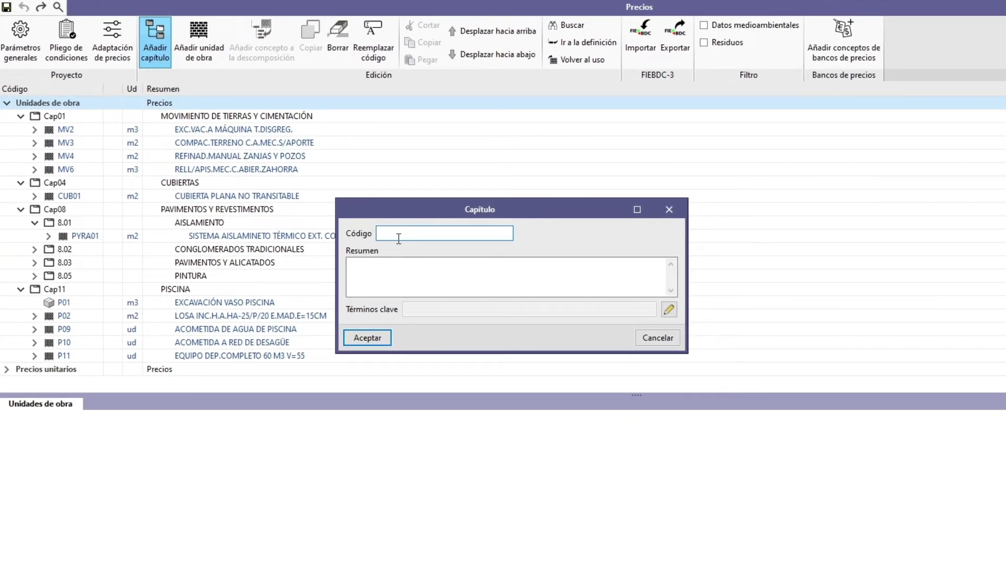
pyautogui.write('Cap02')
pyautogui.press('Tab')
pyautogui.write('ESTRUCTUR')
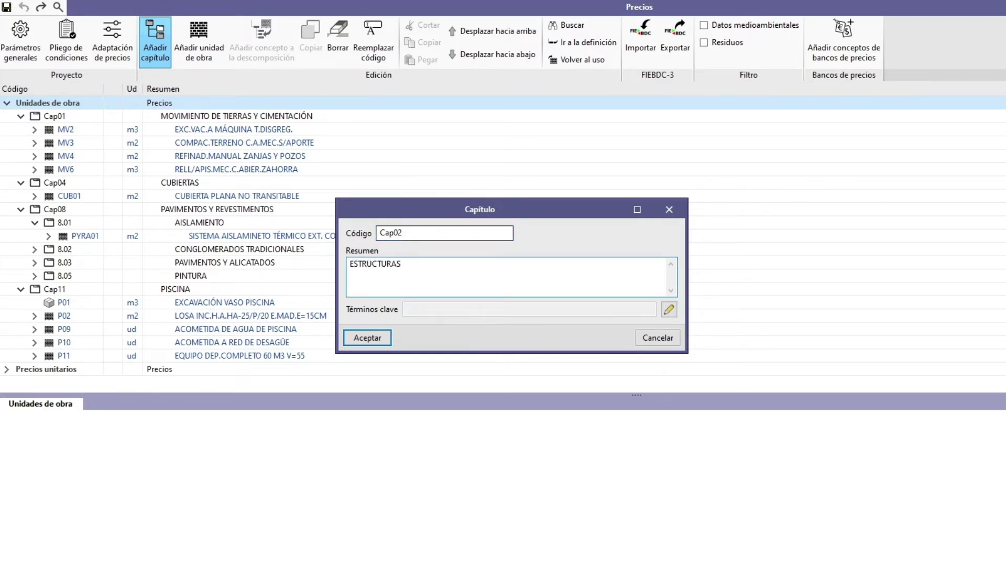
# - Add the key term Clave1 to the ESTRUCTURAS chapter and accept the chapter definition
pyautogui.click(670, 309)
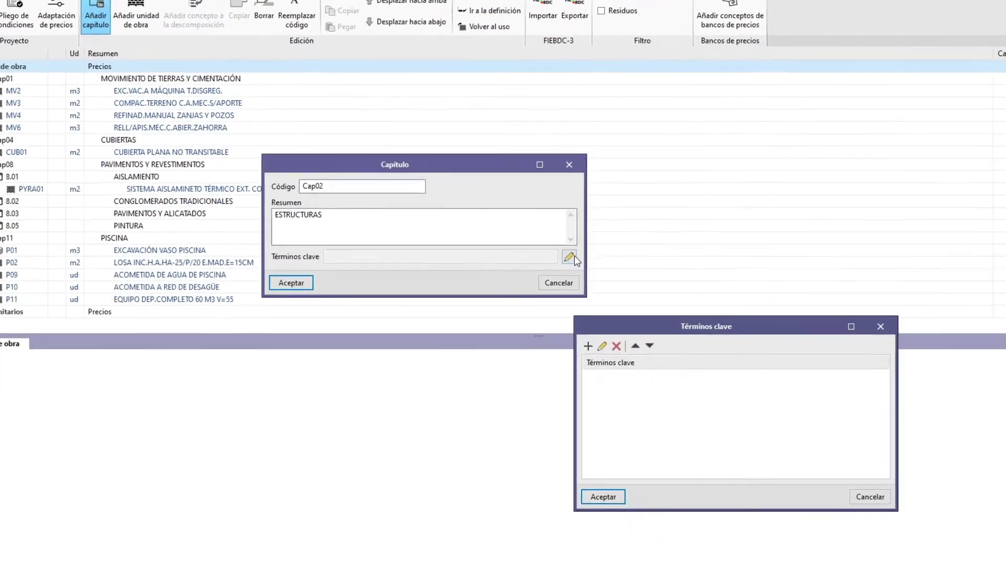
pyautogui.click(588, 346)
pyautogui.write('Clave1')
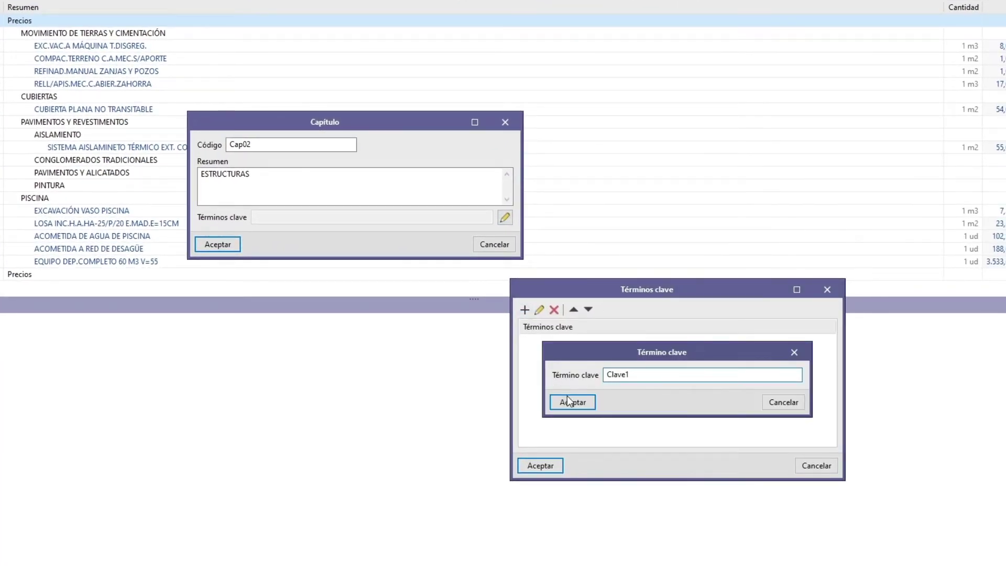
pyautogui.click(568, 401)
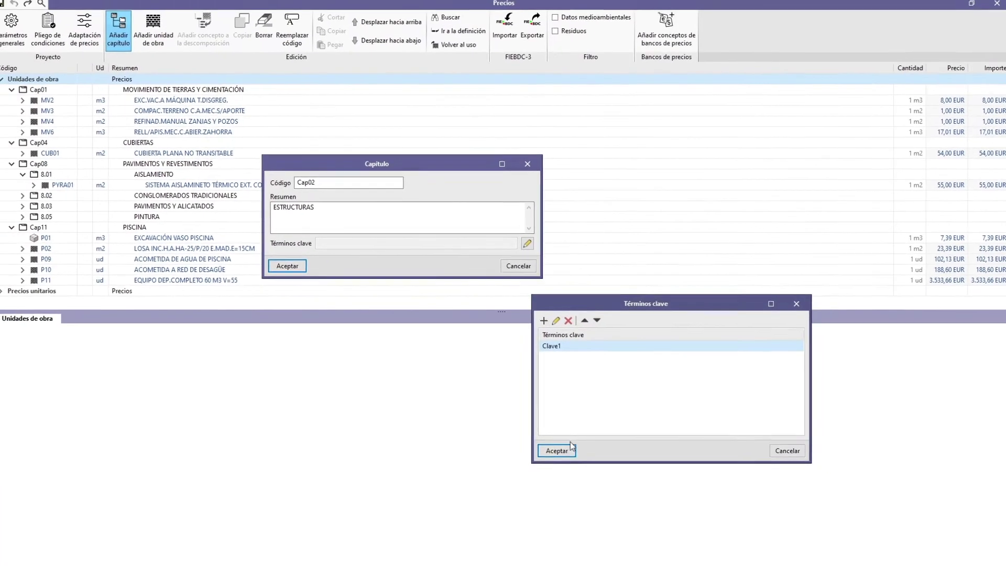
pyautogui.click(541, 465)
pyautogui.click(307, 268)
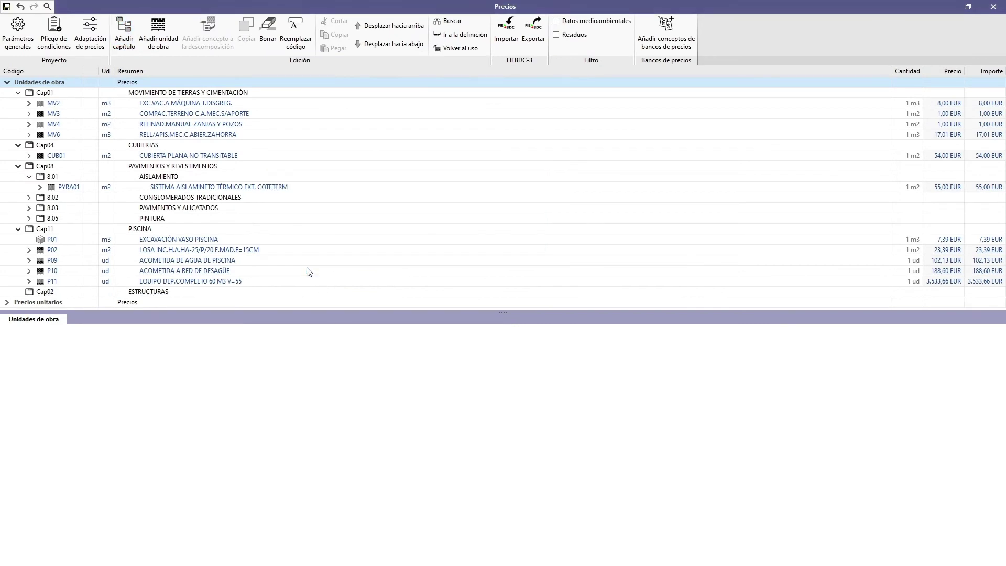
# - Examine the Cap02 chapter's general data and its Pliego de condiciones content for Sección 1 and Sección 2
pyautogui.click(225, 294)
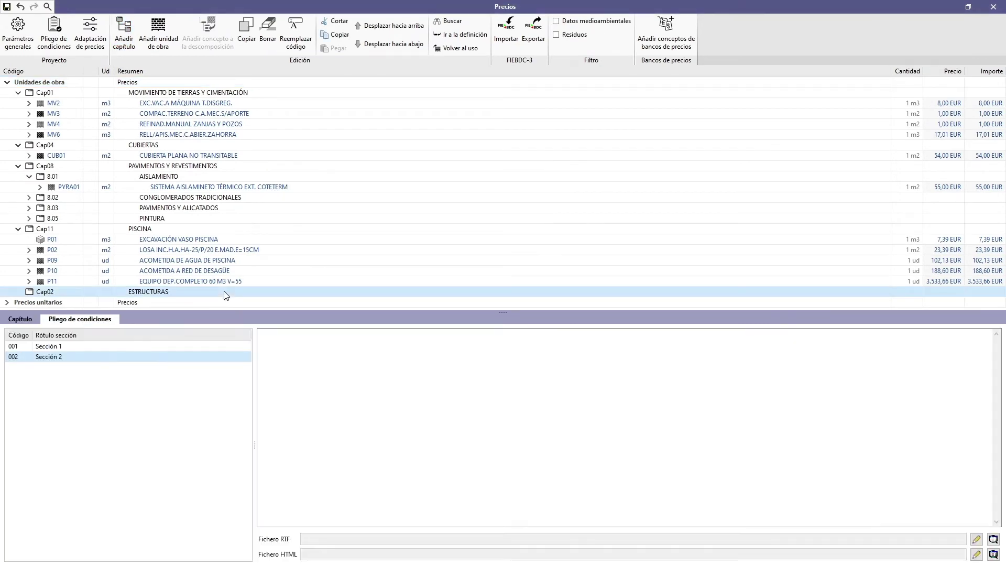
pyautogui.click(29, 324)
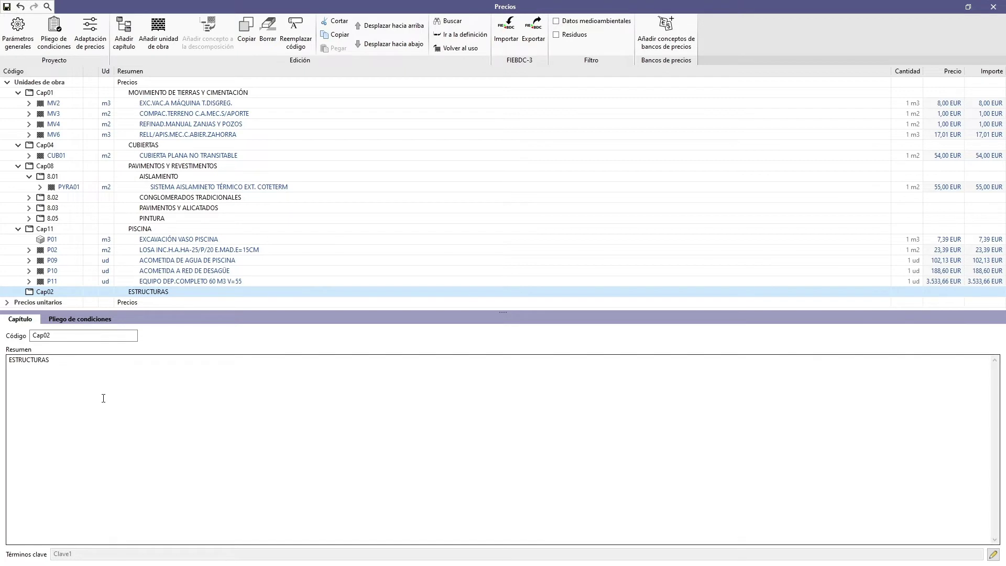
pyautogui.click(101, 321)
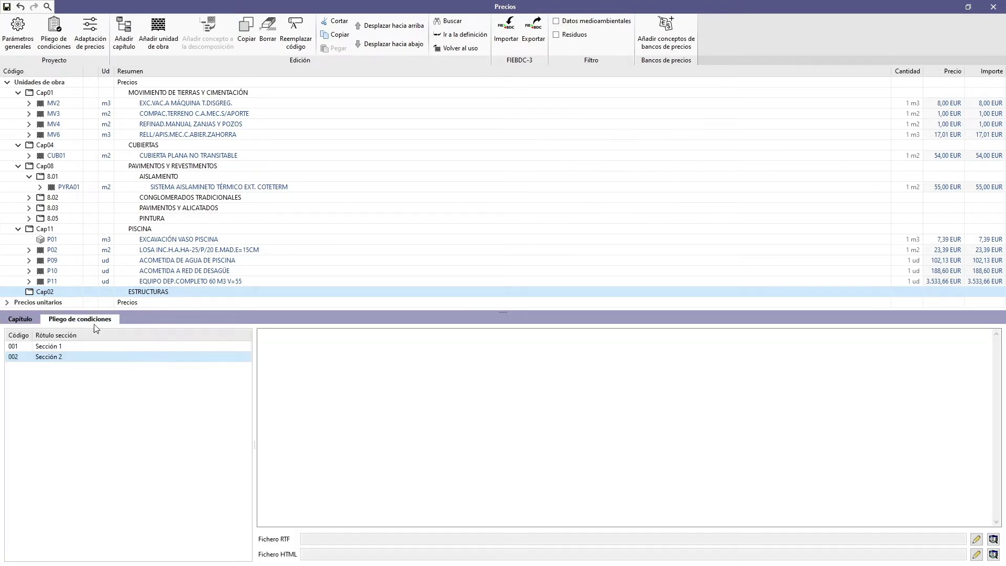
pyautogui.click(64, 347)
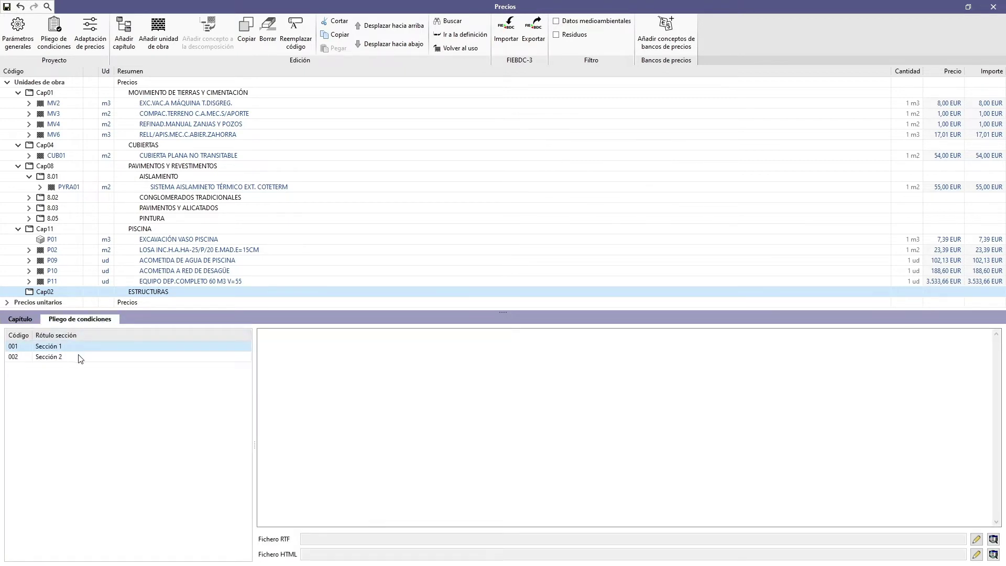
pyautogui.click(81, 358)
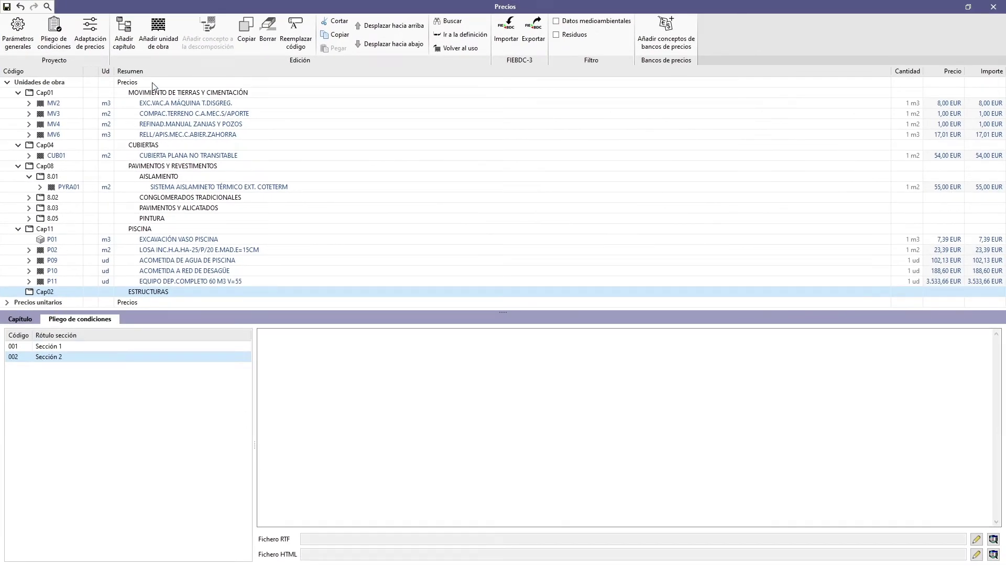
# - Add a chapter with code Cap05 and summary FACHADAS Y PARTICIONES directly under Unidades de obra
pyautogui.click(151, 84)
pyautogui.click(125, 48)
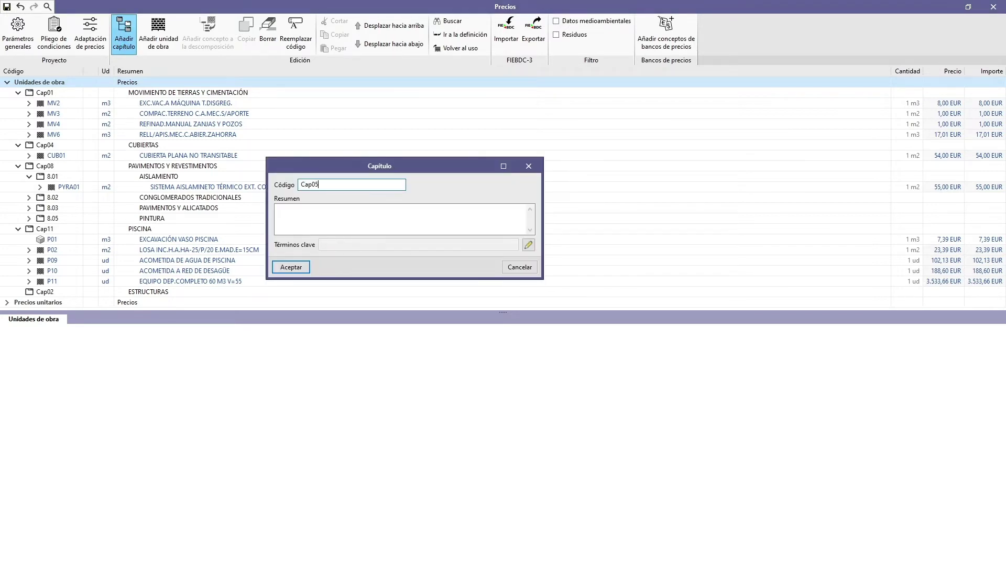
pyautogui.click(278, 209)
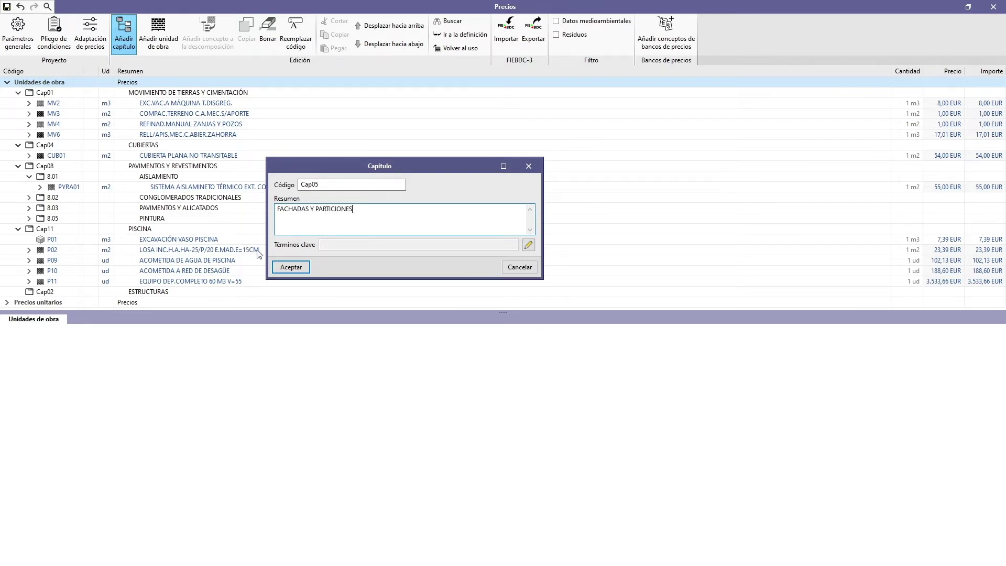
pyautogui.click(290, 266)
pyautogui.scroll(-1, 283, 264)
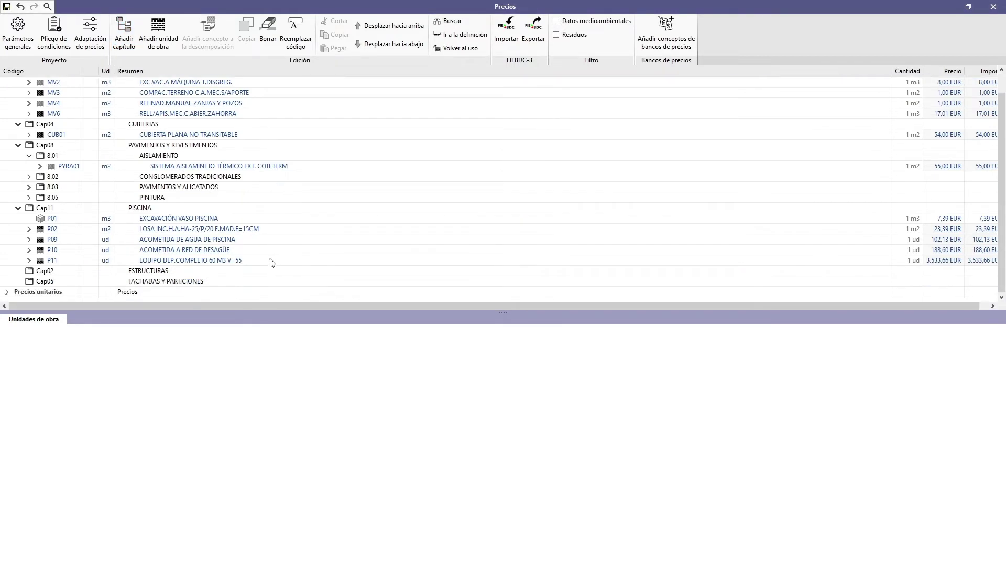
# - Add a subchapter with code 2.01 and summary HORMIGÓN ARMADO inside Cap02, and expand that chapter
pyautogui.click(179, 272)
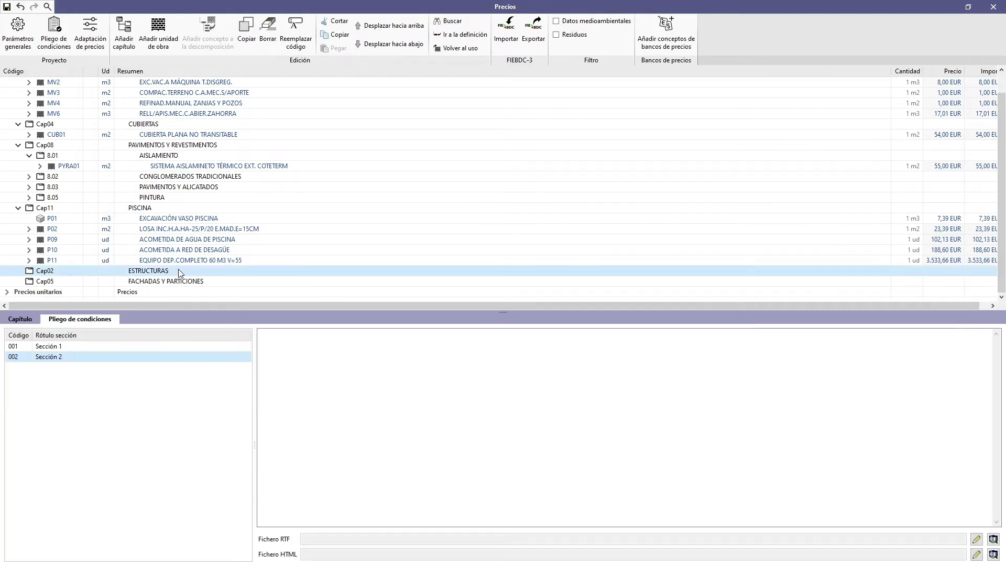
pyautogui.click(127, 47)
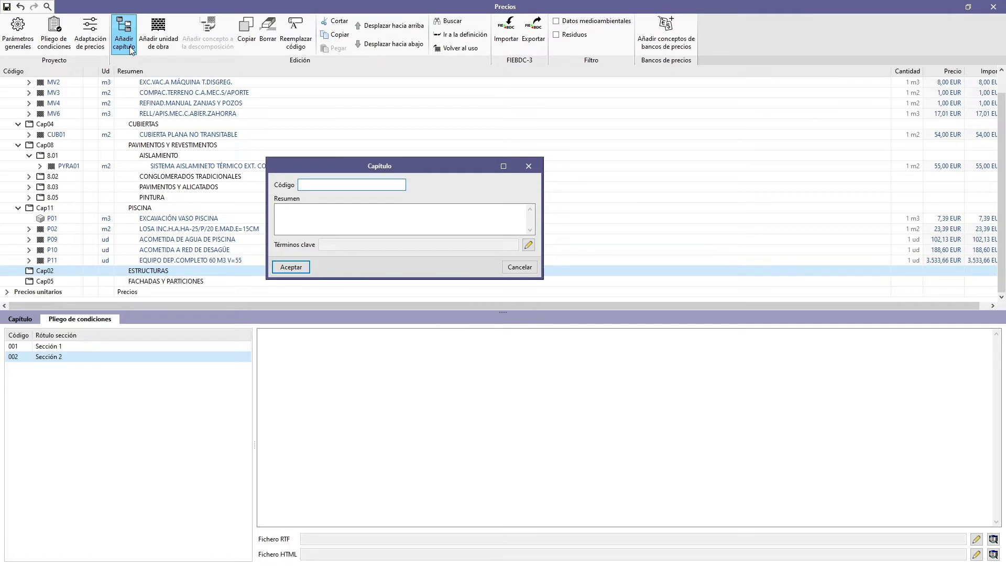
pyautogui.write('2.01')
pyautogui.press('Tab')
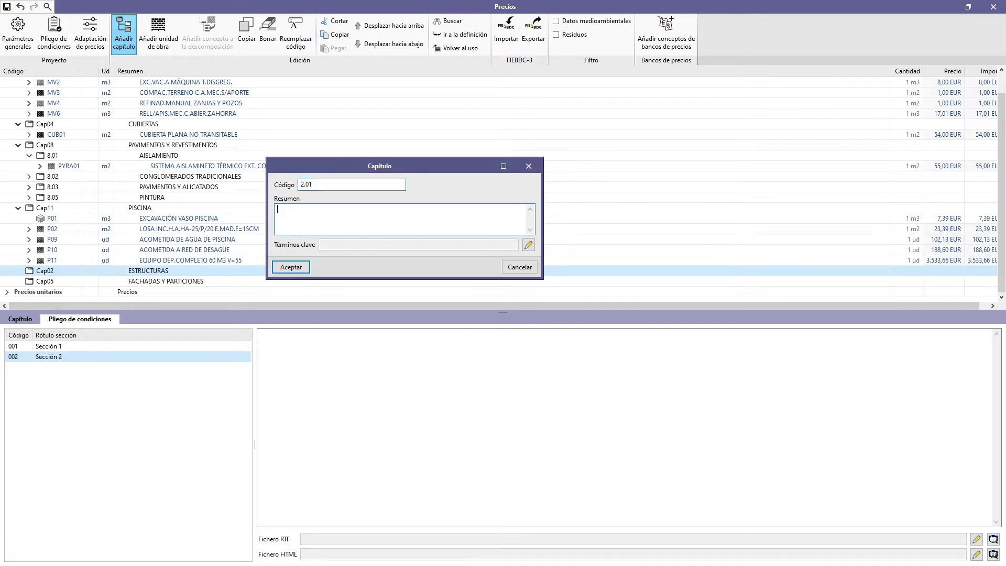
pyautogui.write('HORMIGÓN ARMADO')
pyautogui.click(288, 266)
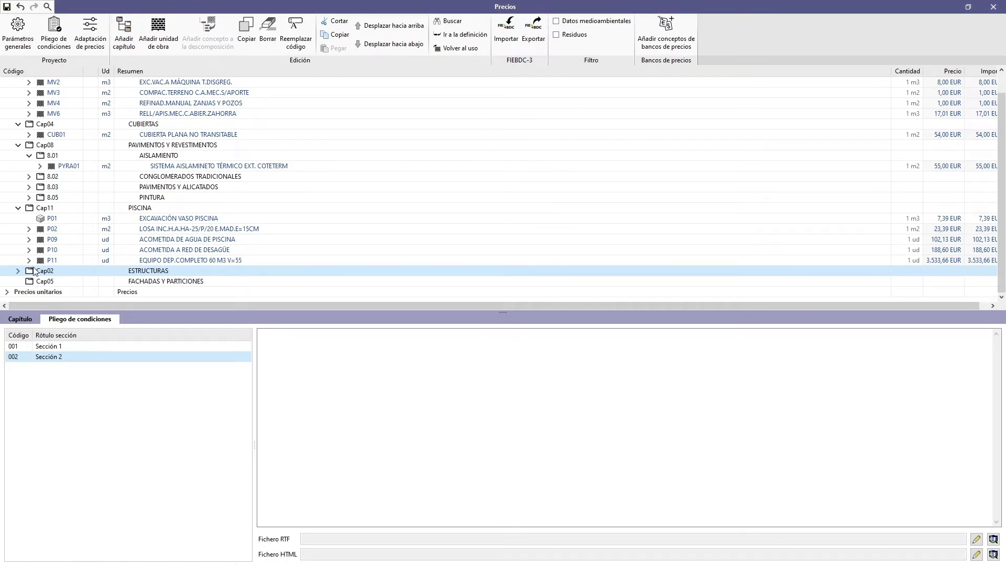
pyautogui.click(17, 271)
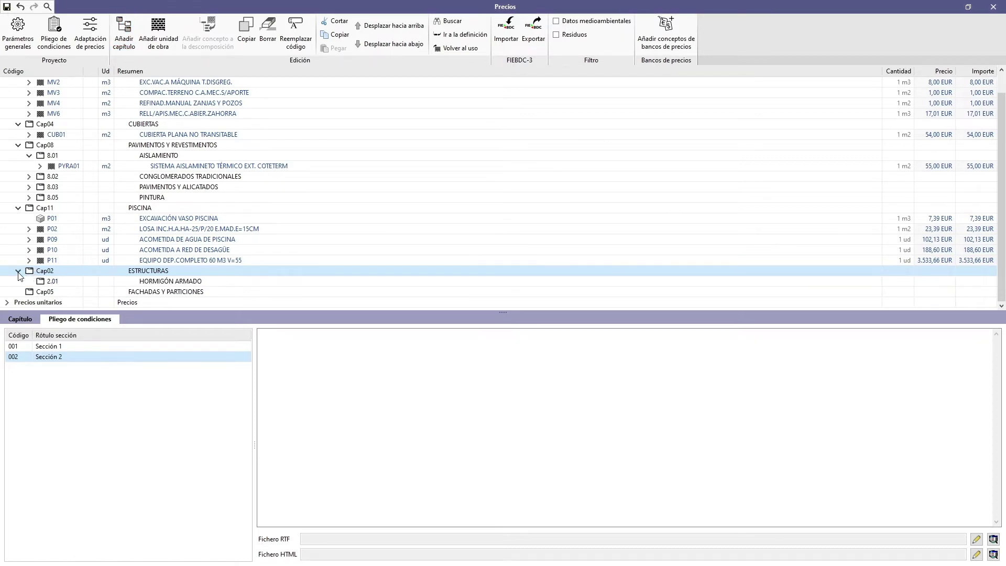
# - Start a new unit of work inside subchapter 2.01 with code EH001, unit m² and price 100 EUR
pyautogui.click(203, 282)
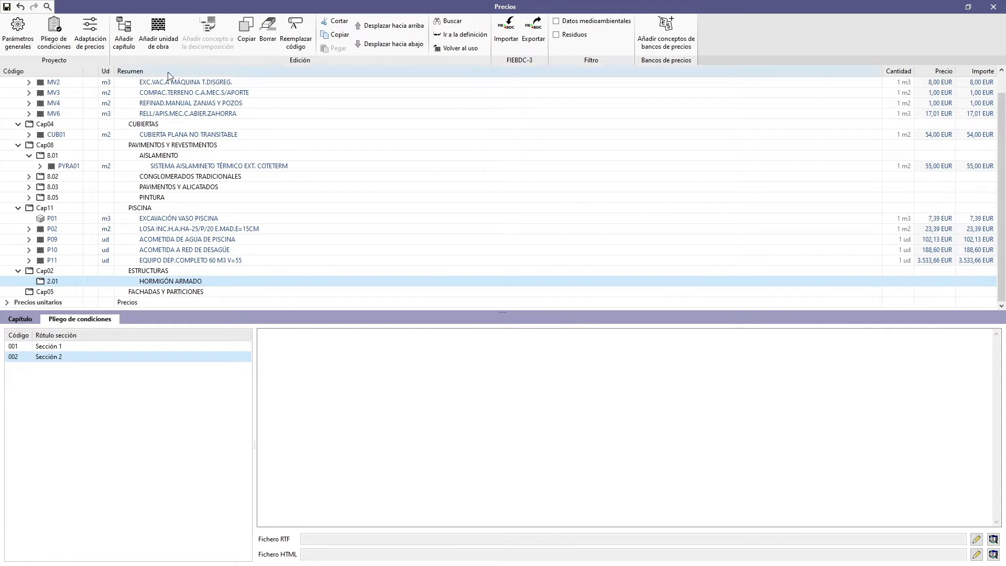
pyautogui.click(166, 48)
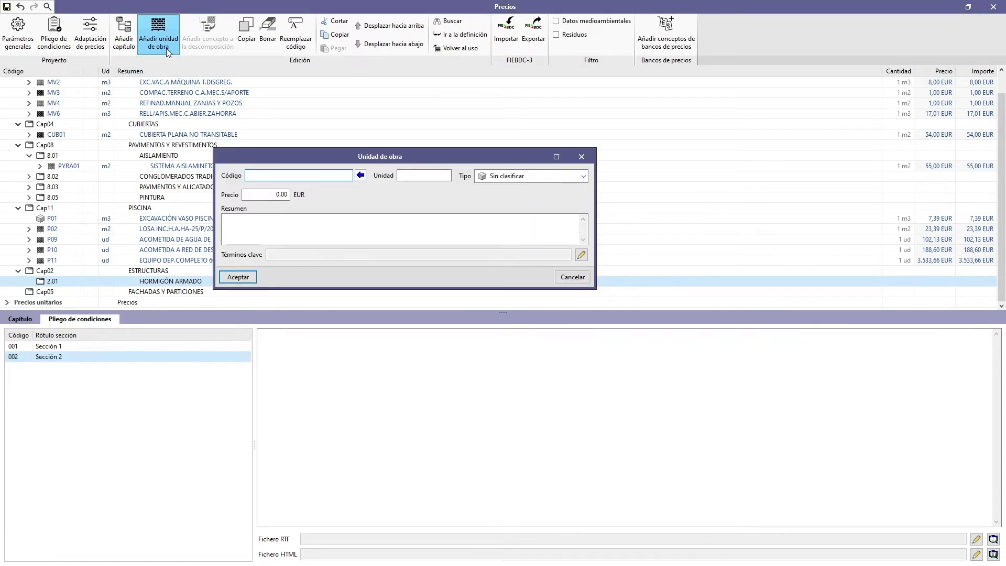
pyautogui.write('EH001')
pyautogui.press('alt')
pyautogui.write('²')
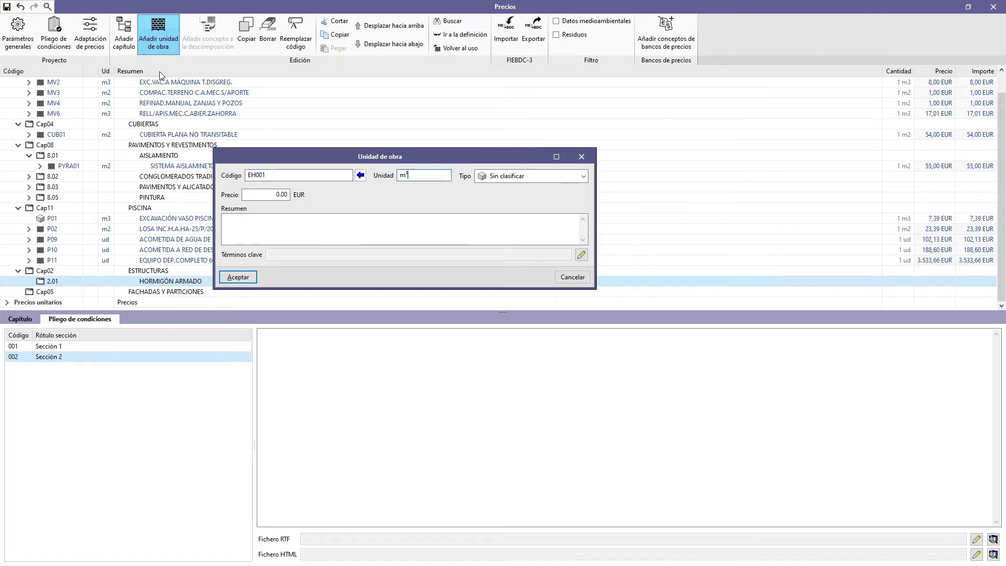
pyautogui.click(256, 196)
pyautogui.write('100')
# - Classify the unit of work as Sin clasificar, enter the summary Losa maciza de HA, accept it and expand subchapter 2.01
pyautogui.click(502, 177)
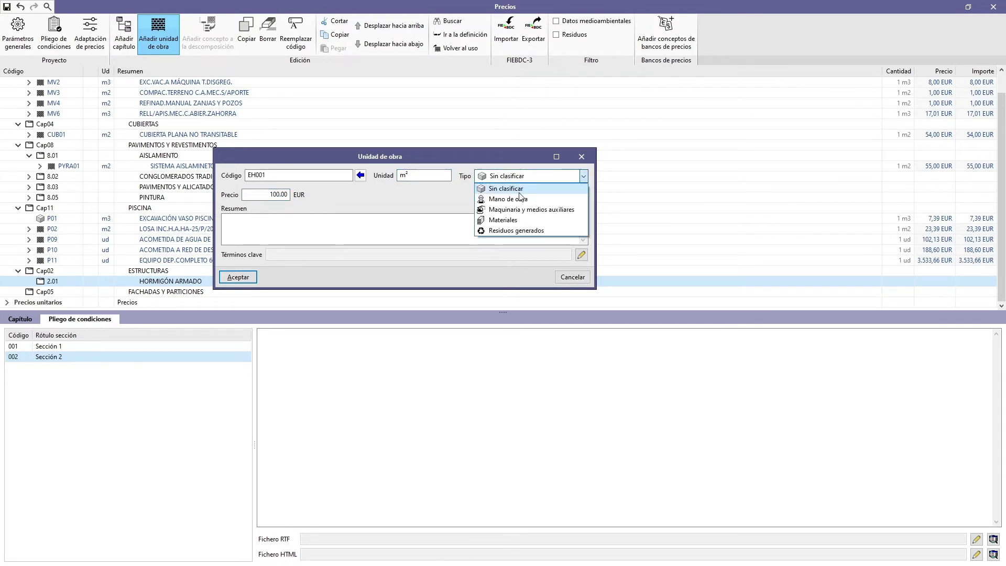
pyautogui.click(523, 190)
pyautogui.click(406, 218)
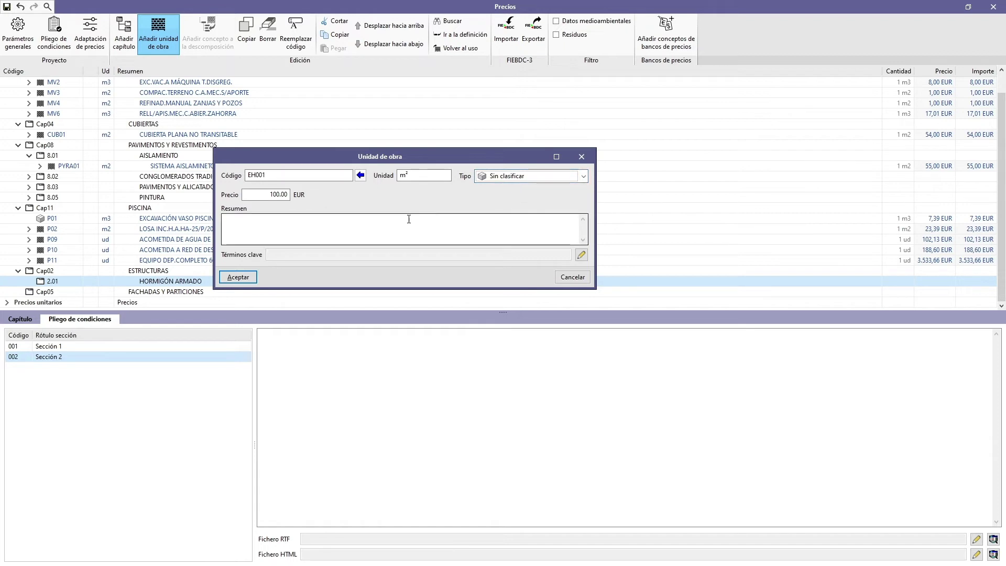
pyautogui.write('Losa mac')
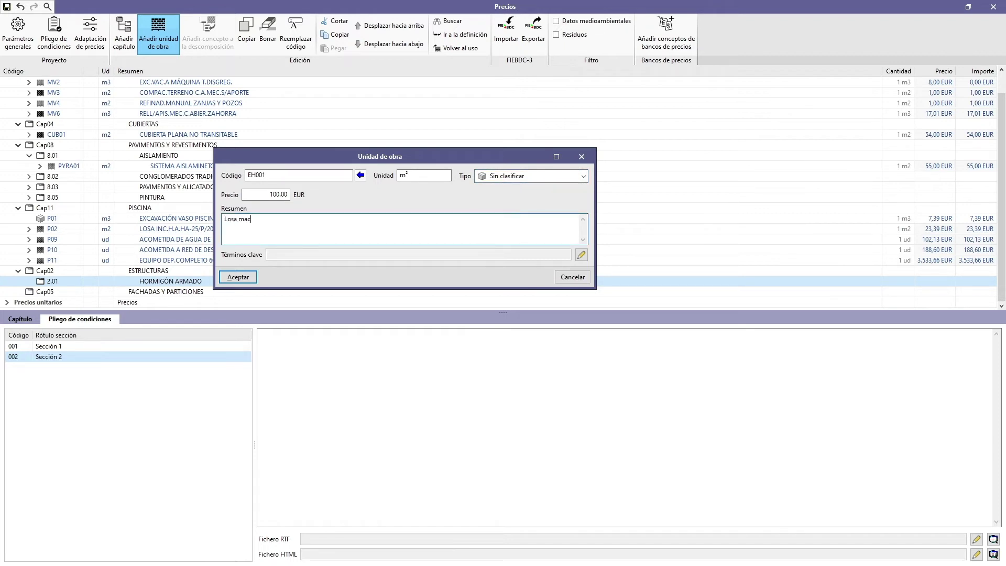
pyautogui.write('iza de HA')
pyautogui.click(238, 276)
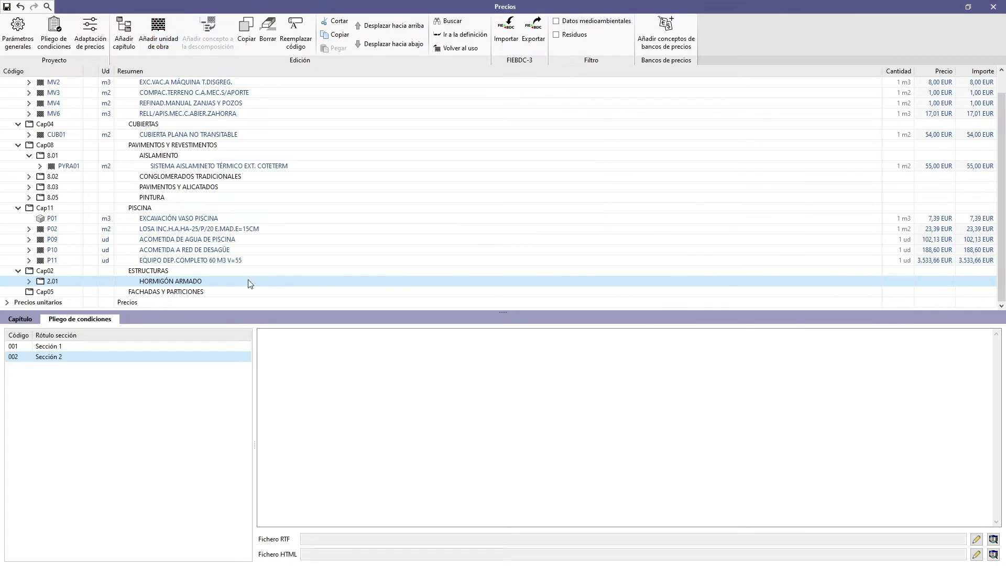
pyautogui.click(29, 281)
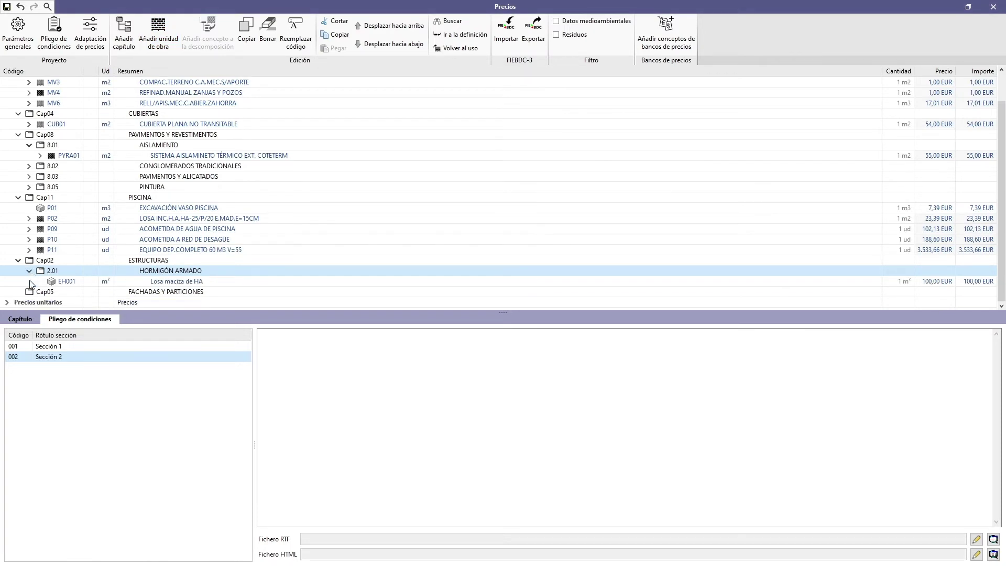
# - Examine unit of work EH001's description, graphic information, attached documents, Pliego de condiciones, technical information and waste data
pyautogui.click(175, 281)
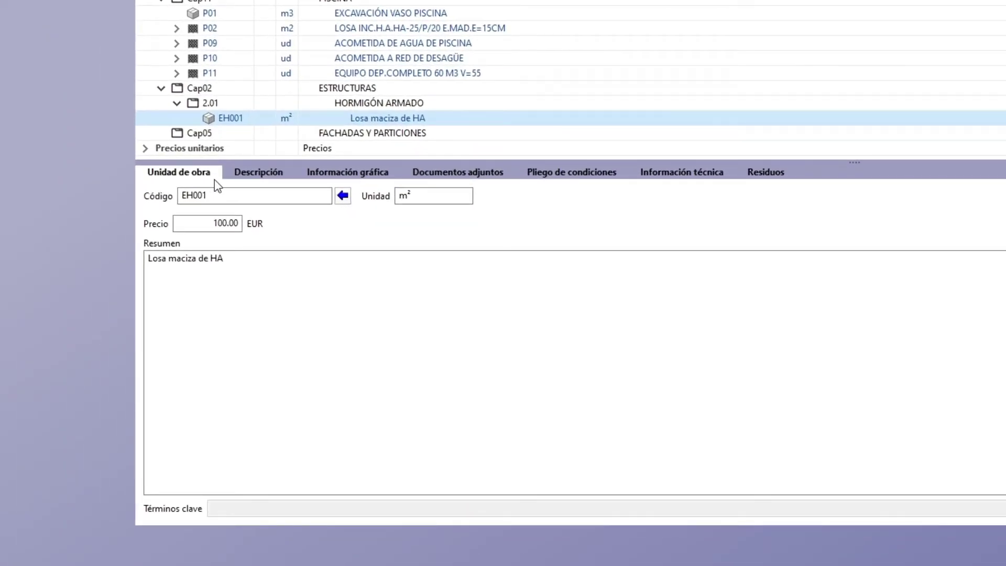
pyautogui.click(284, 180)
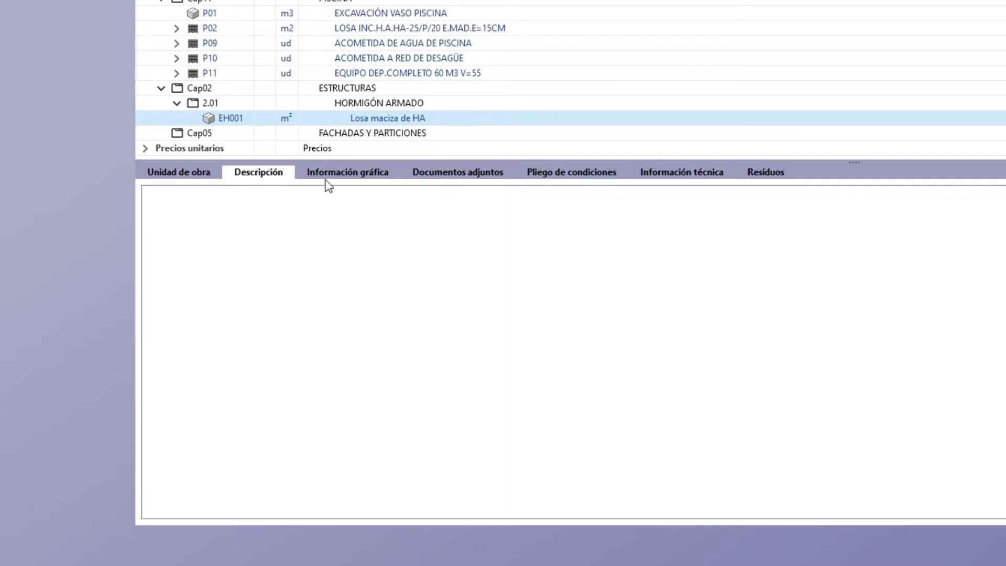
pyautogui.click(388, 178)
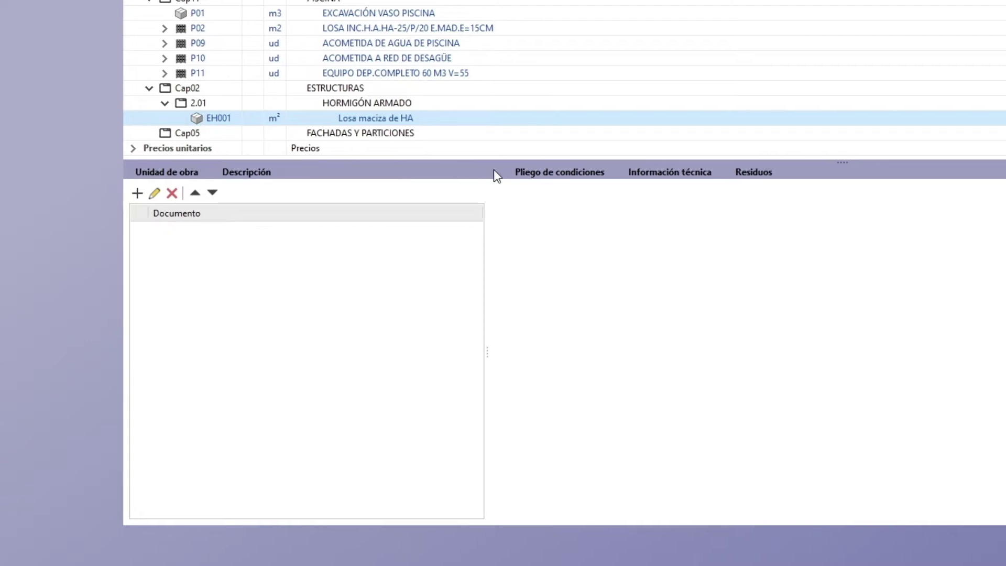
pyautogui.click(493, 173)
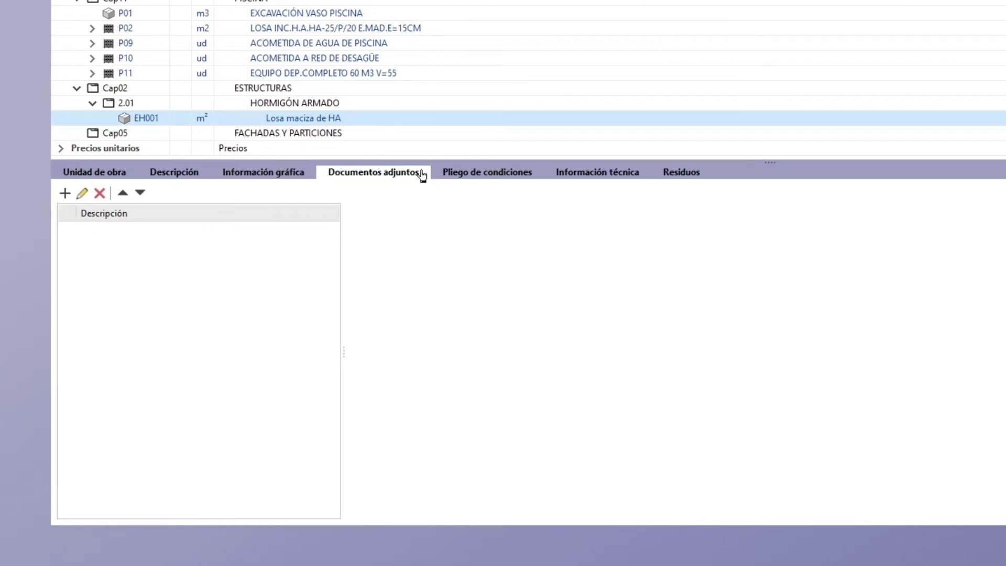
pyautogui.click(532, 173)
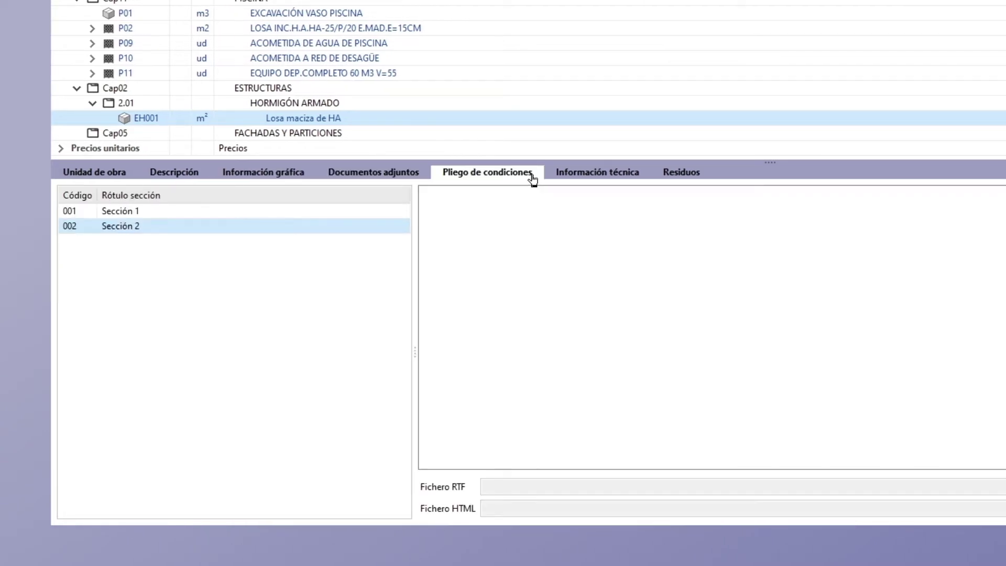
pyautogui.click(640, 176)
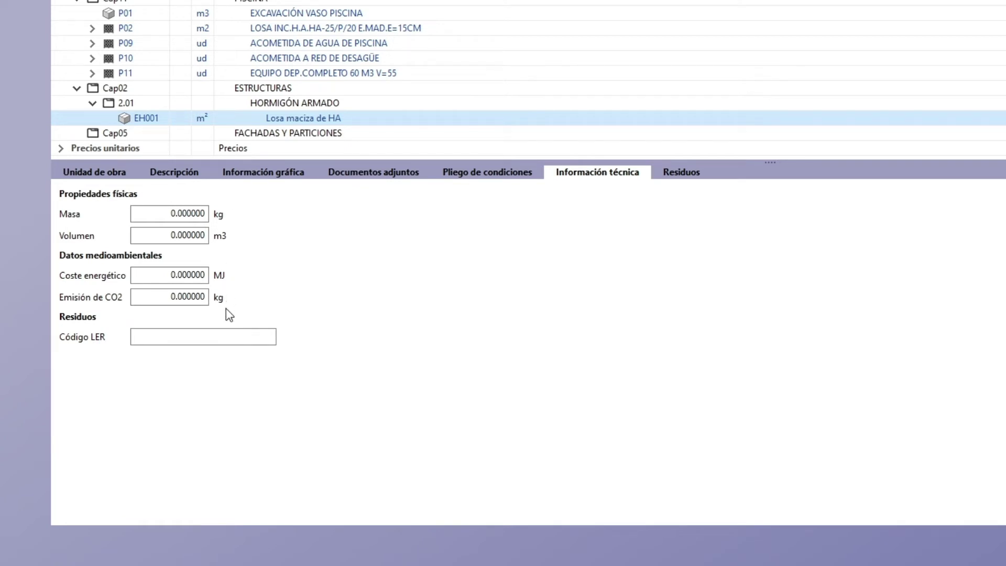
pyautogui.click(227, 332)
pyautogui.click(681, 173)
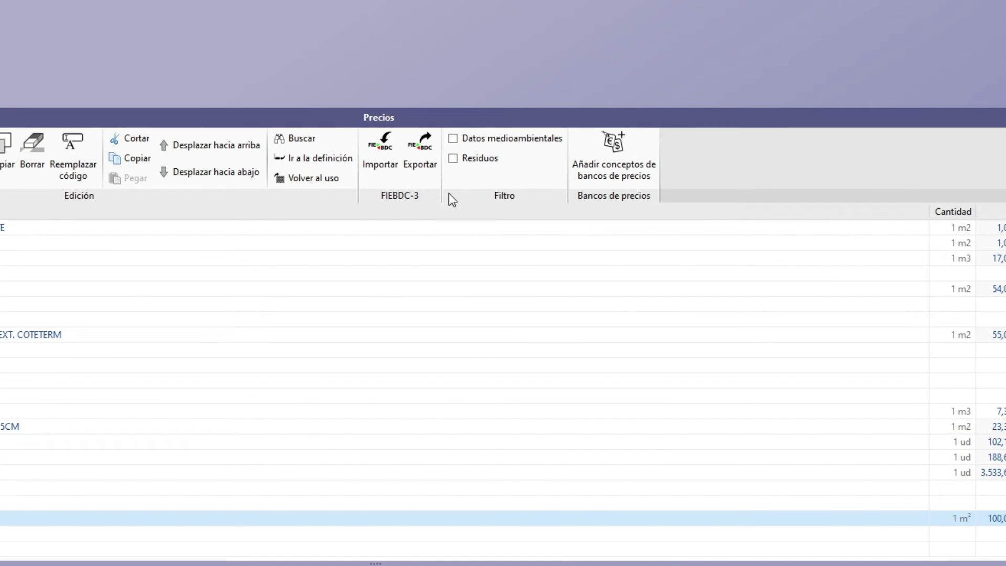
# - Show the Datos medioambientales and Residuos columns in the price list to view them, and hide both again
pyautogui.click(454, 138)
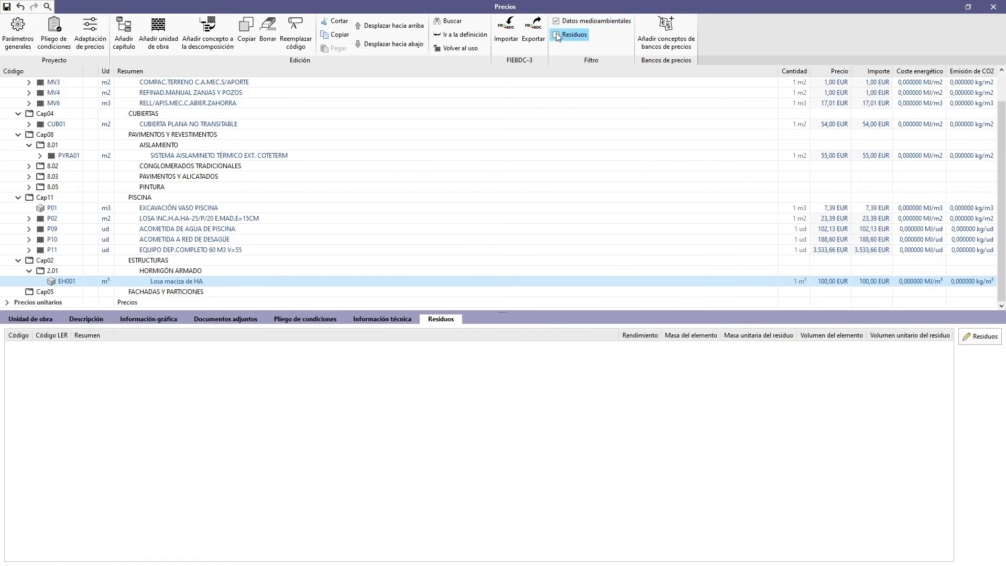
pyautogui.click(557, 35)
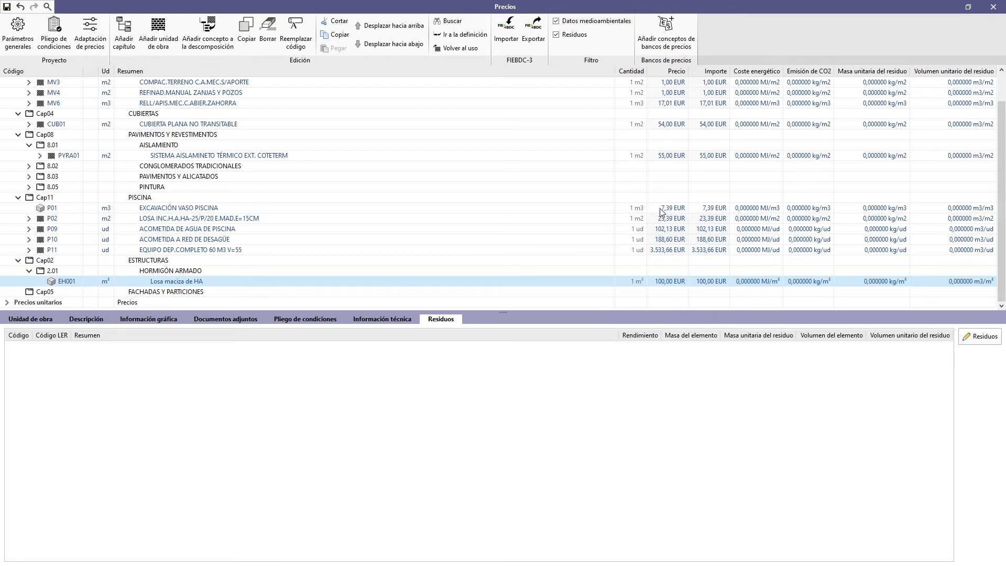
pyautogui.click(556, 34)
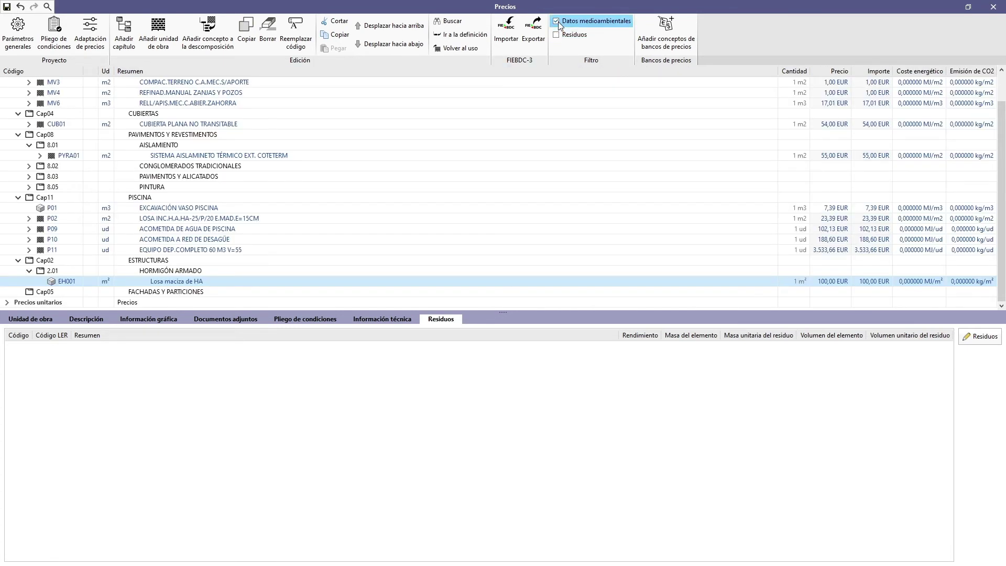
pyautogui.click(557, 21)
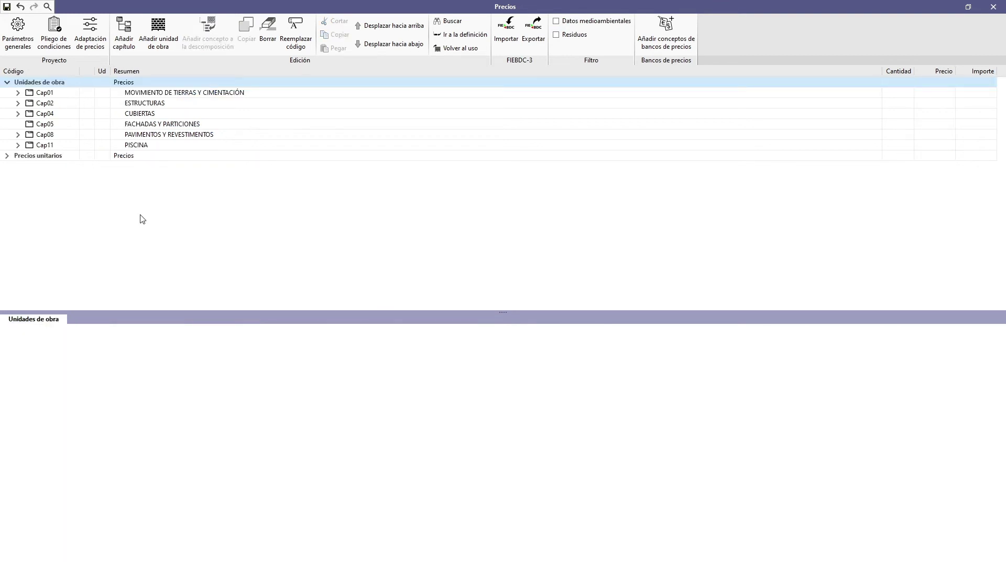
# - Define a new unit price under Precios unitarios as Materiales with code mt01, unit Ud, price 0.20 EUR and summary Material 1
pyautogui.click(144, 157)
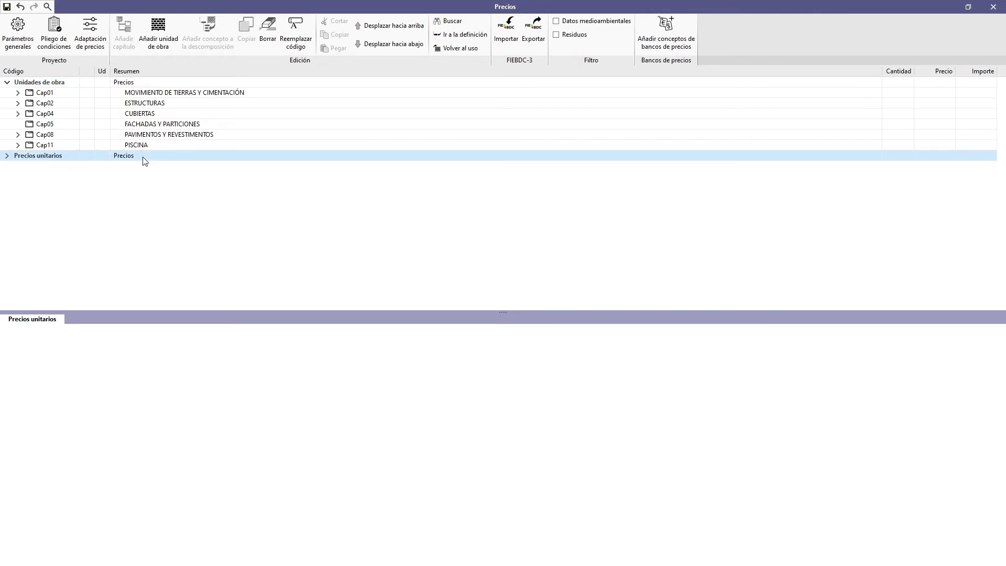
pyautogui.click(174, 48)
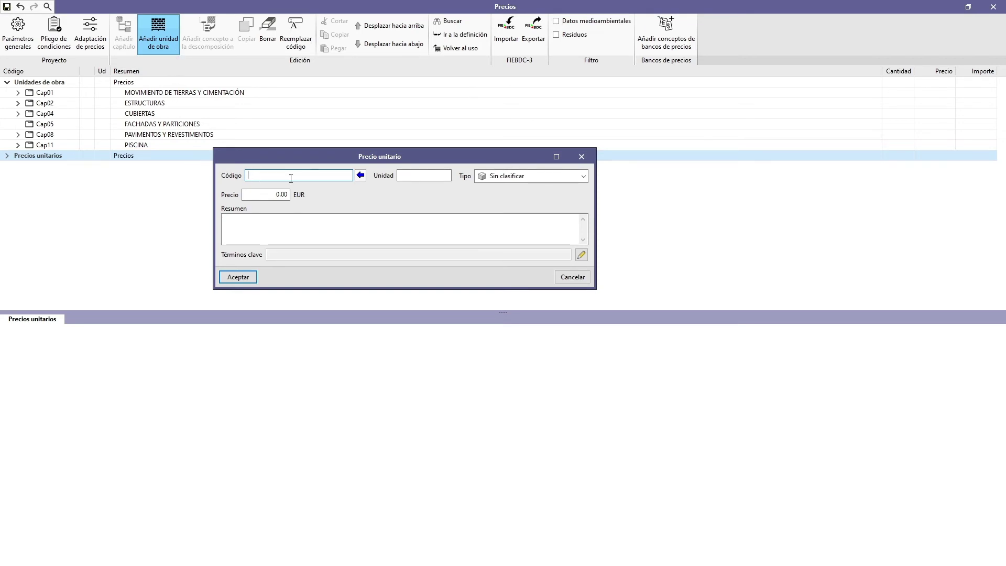
pyautogui.click(545, 178)
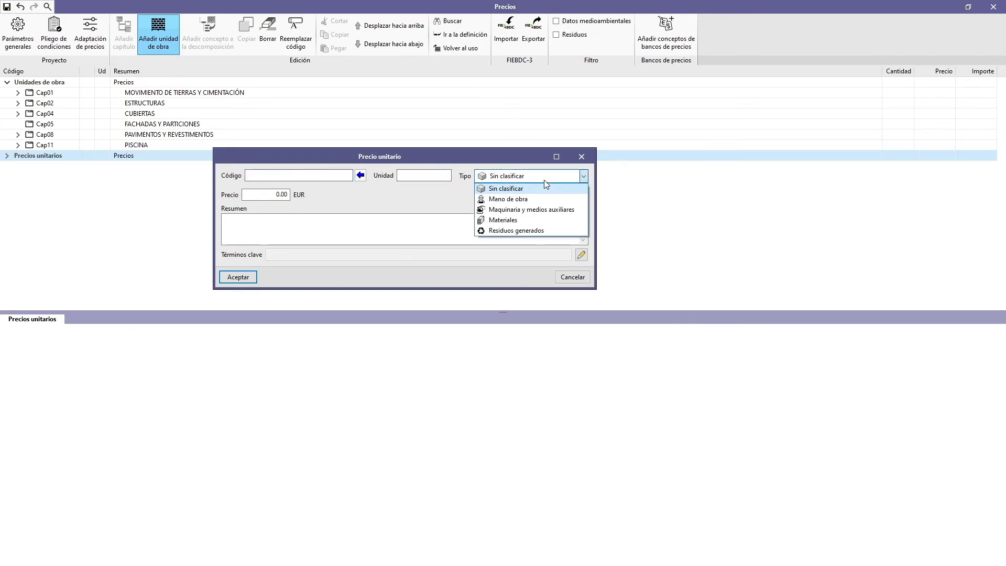
pyautogui.click(538, 223)
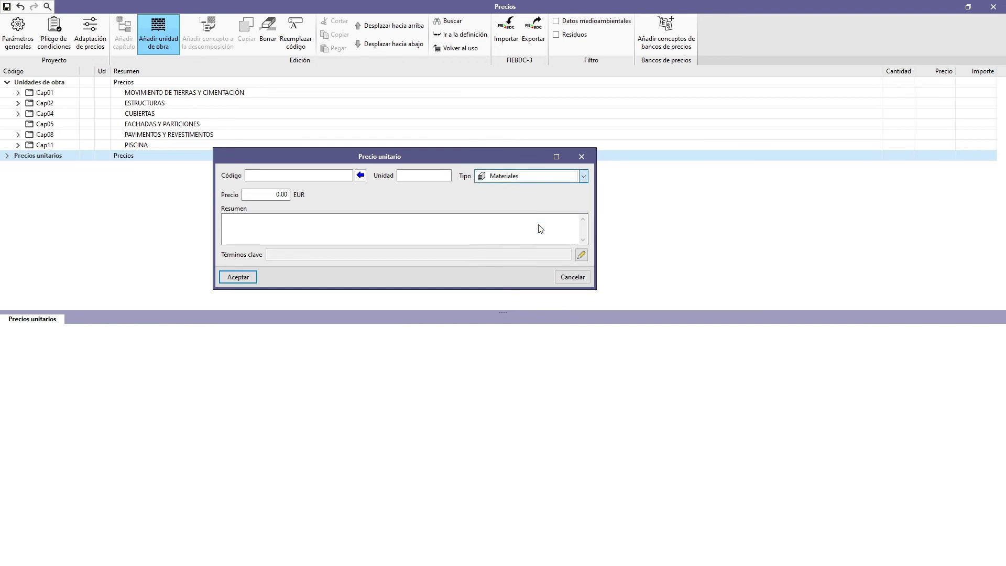
pyautogui.click(307, 174)
pyautogui.write('mt01')
pyautogui.press('Tab')
pyautogui.write('U')
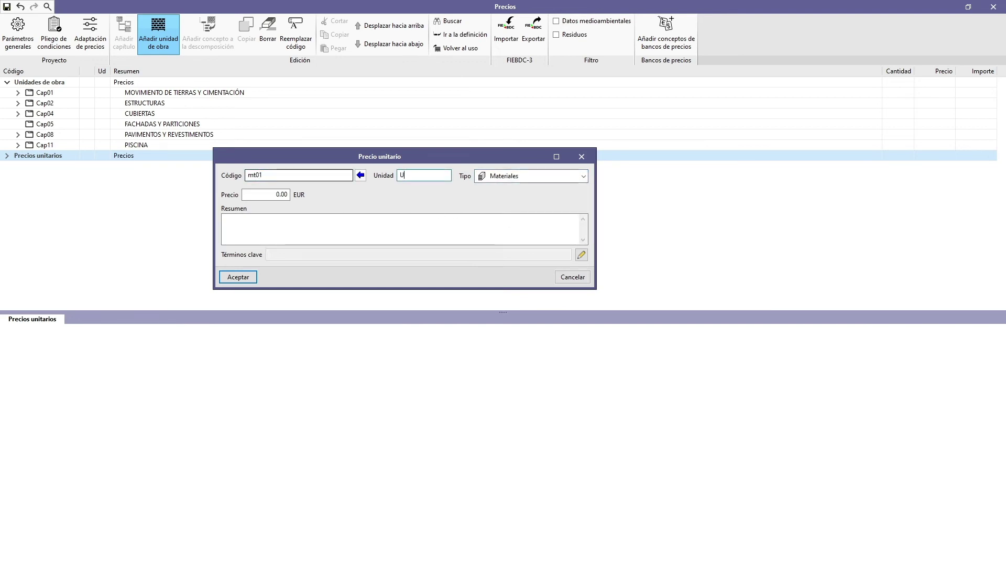
pyautogui.write('d')
pyautogui.click(276, 193)
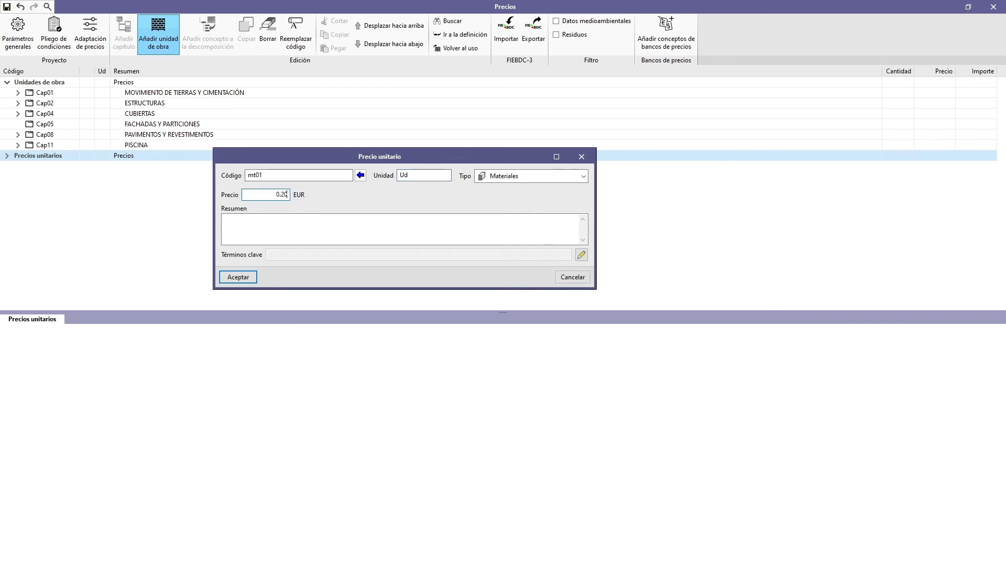
pyautogui.click(296, 216)
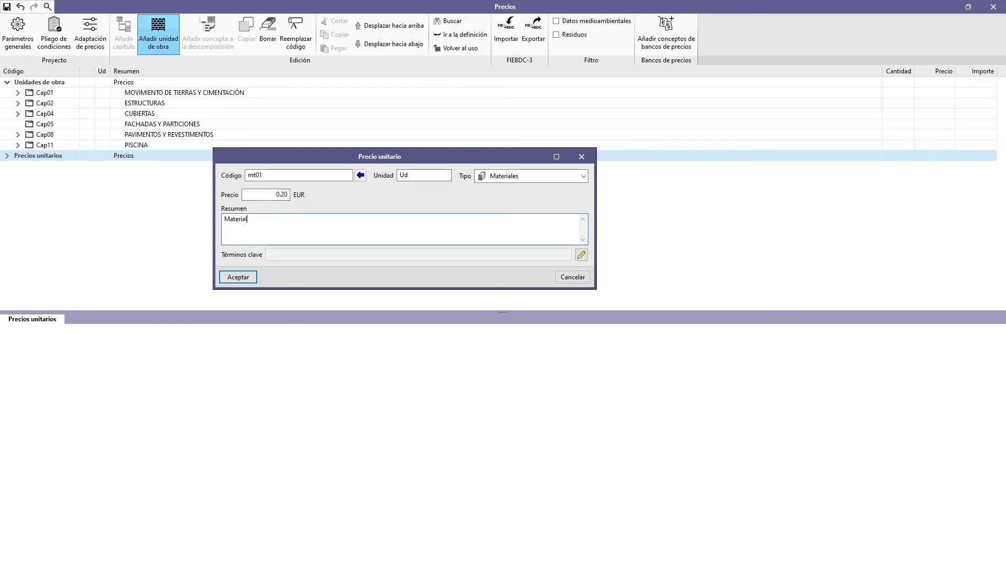
# - Add the key term Clave2 to the mt01 unit price and accept its definition
pyautogui.click(581, 255)
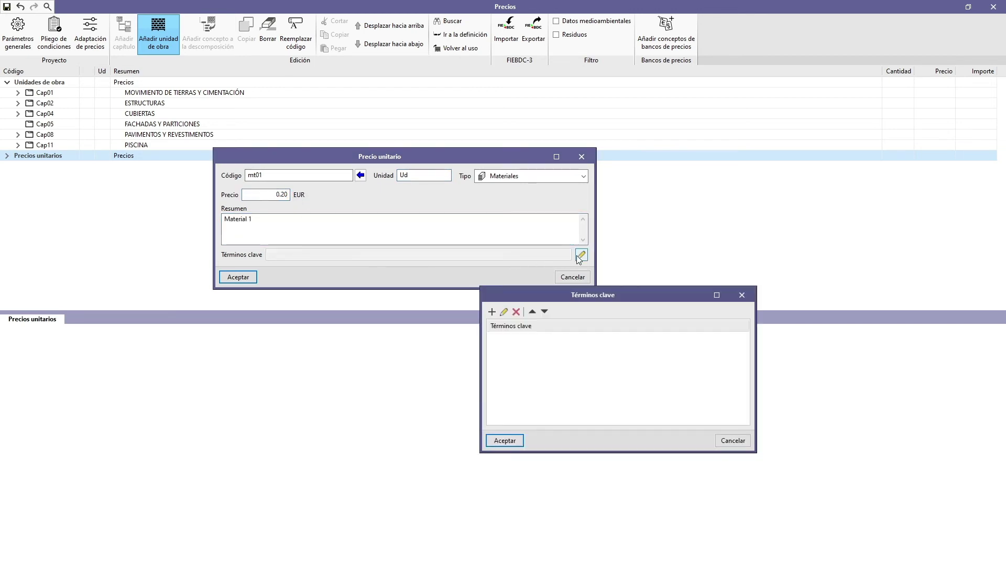
pyautogui.click(492, 312)
pyautogui.write('Clave2')
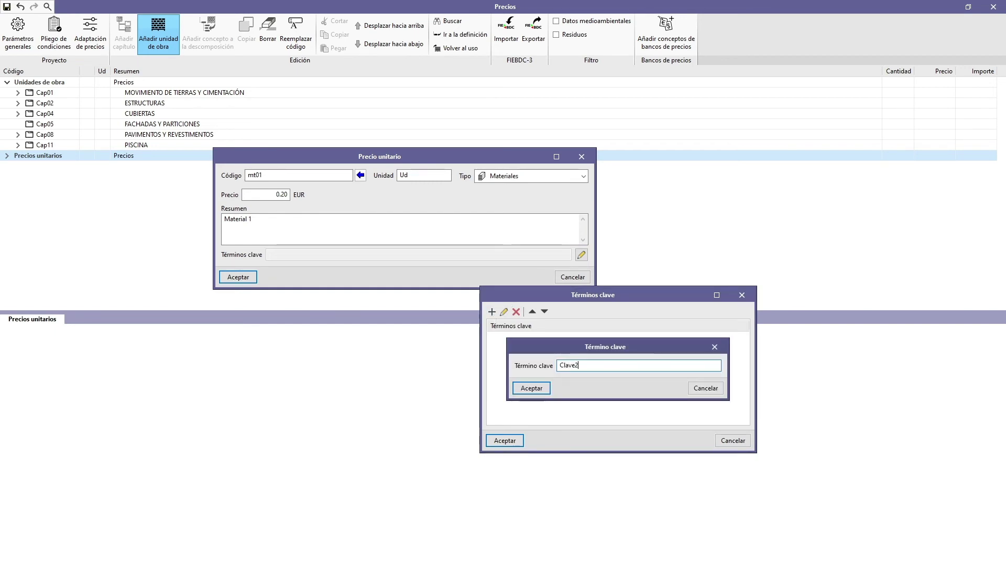
pyautogui.click(531, 388)
pyautogui.click(504, 442)
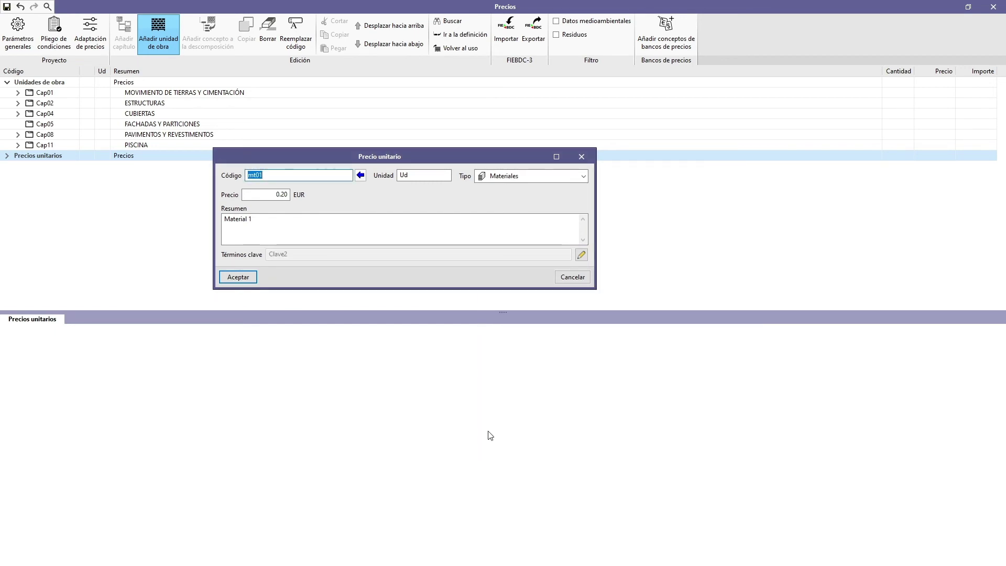
pyautogui.click(246, 278)
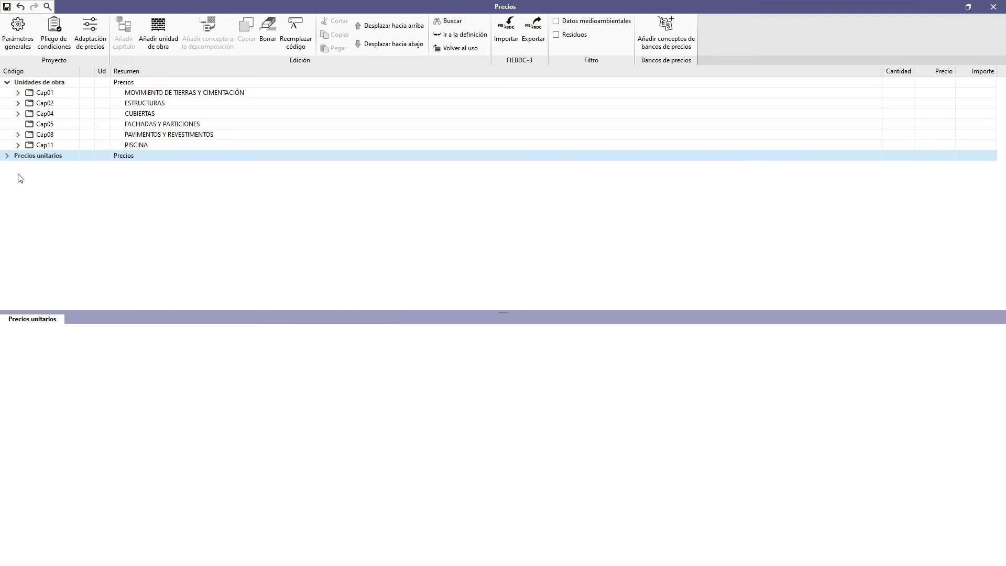
# - Expand Precios unitarios and look through the list of unit prices
pyautogui.click(7, 156)
pyautogui.scroll(-15, 952, 153)
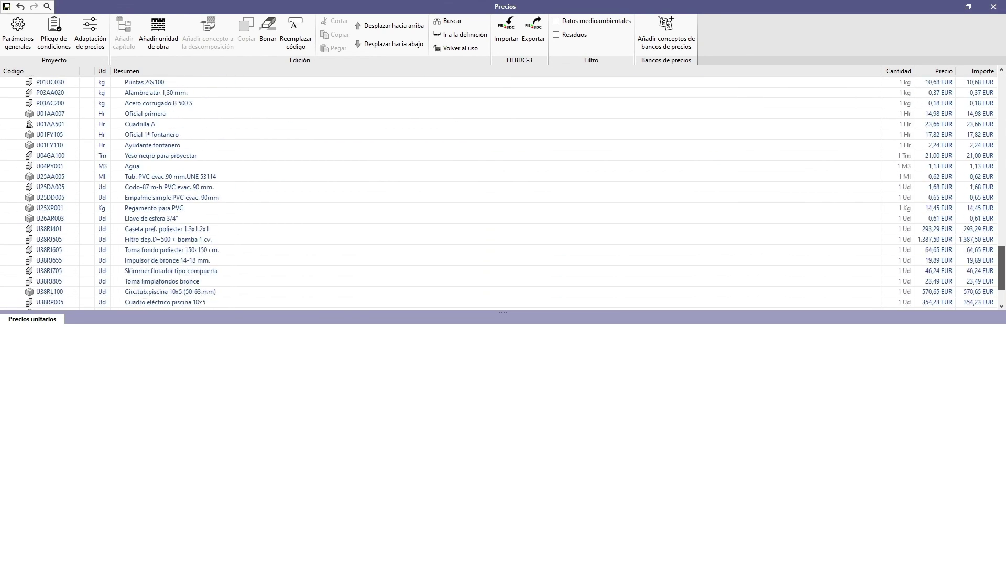
pyautogui.click(61, 302)
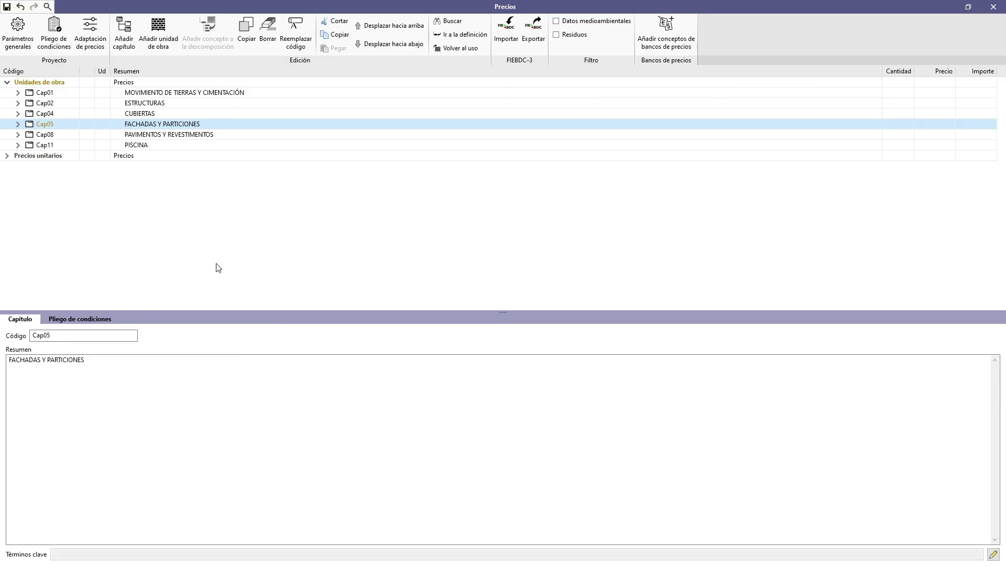
# - Add the concept mt01 (Material 1) to the decomposition of unit of work F001 in chapter Cap05, with quantity 50
pyautogui.click(17, 124)
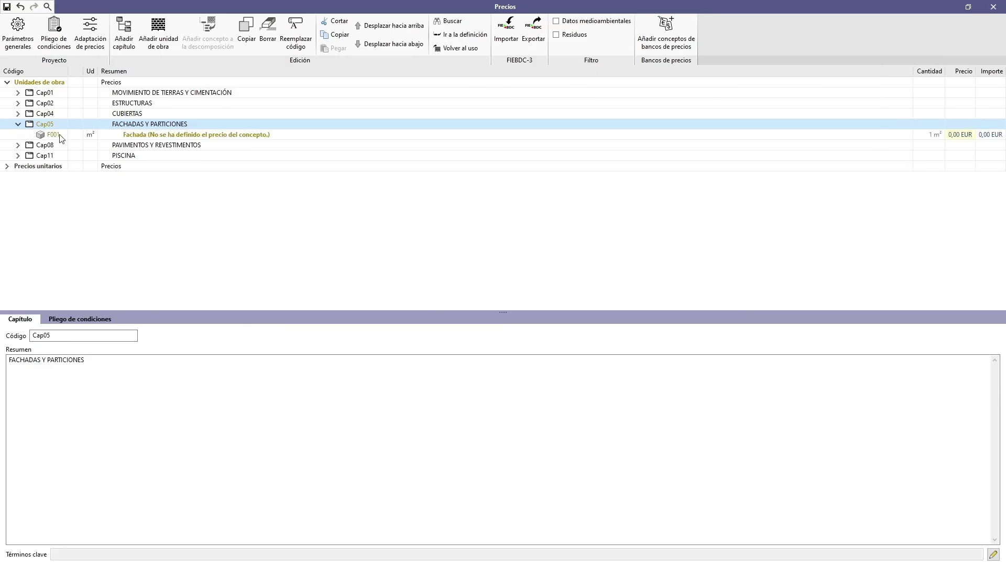
pyautogui.click(268, 135)
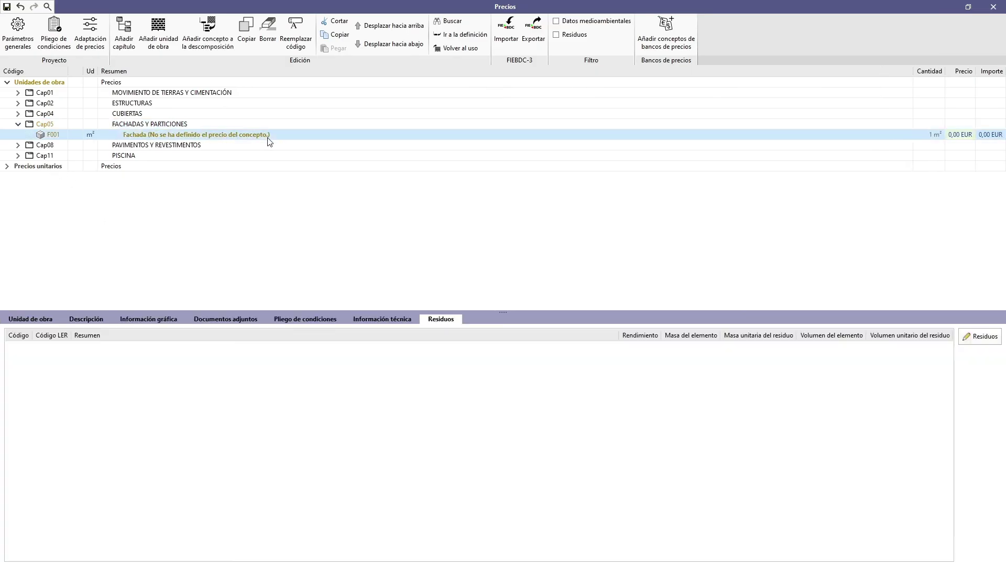
pyautogui.click(215, 47)
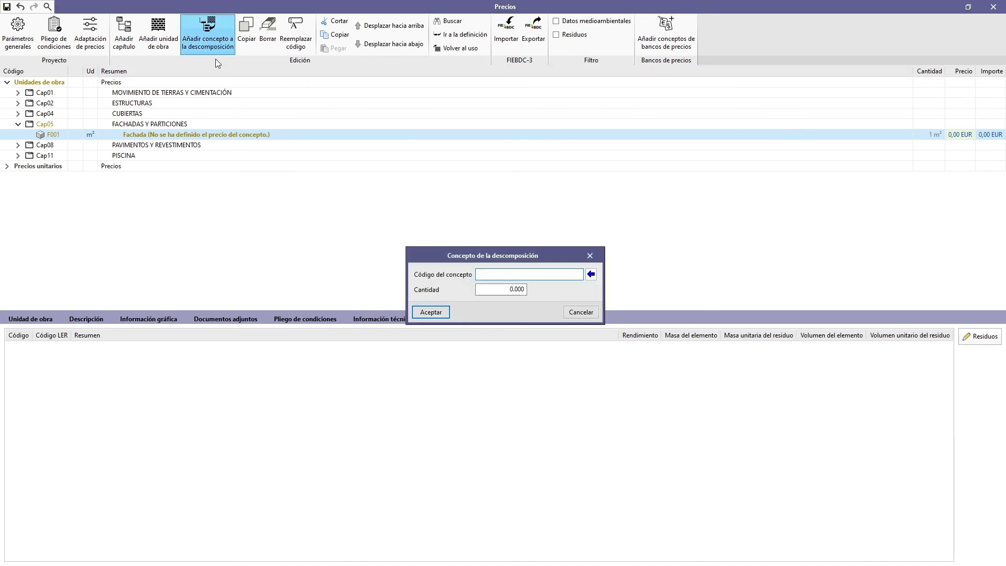
pyautogui.click(590, 274)
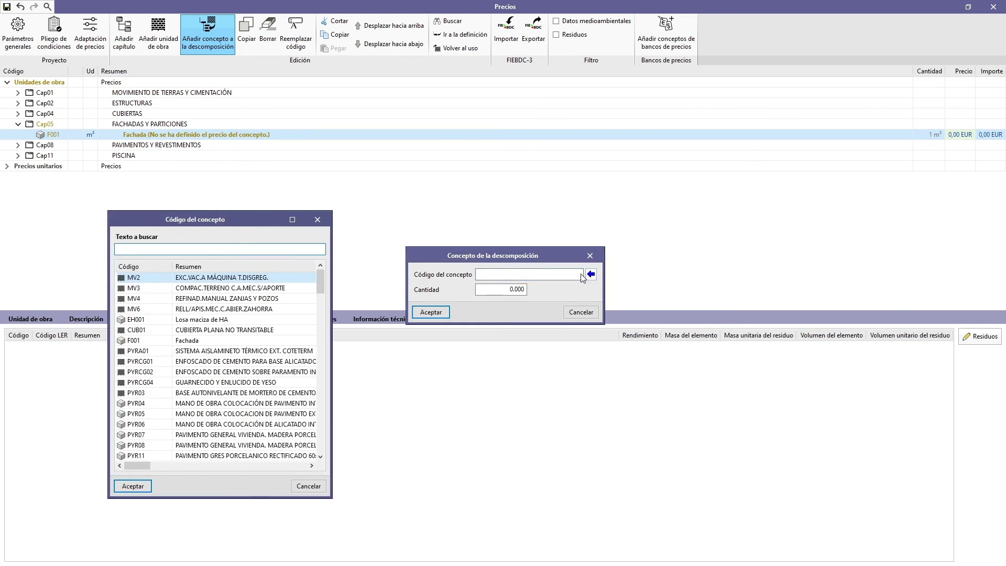
pyautogui.write('mt01')
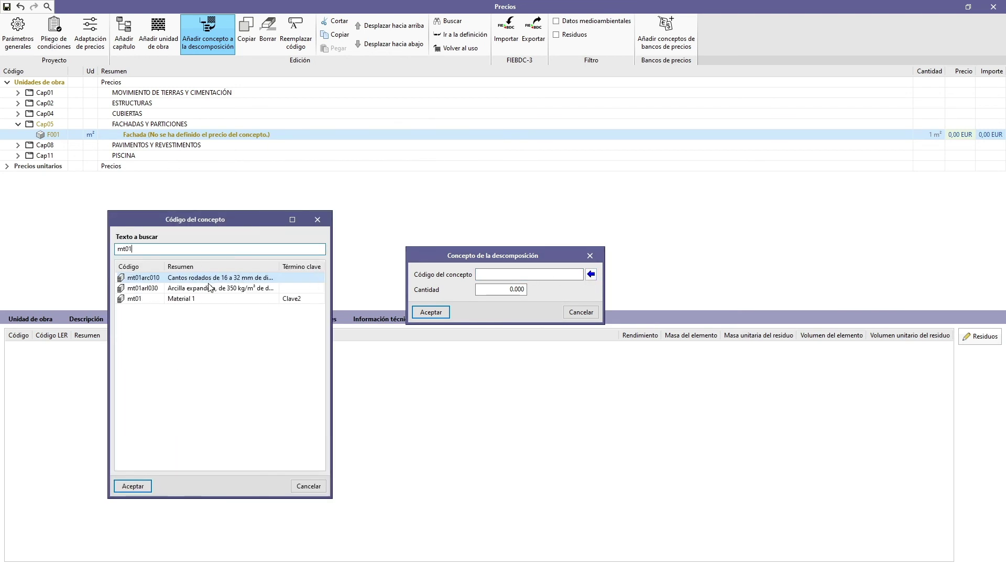
pyautogui.click(189, 301)
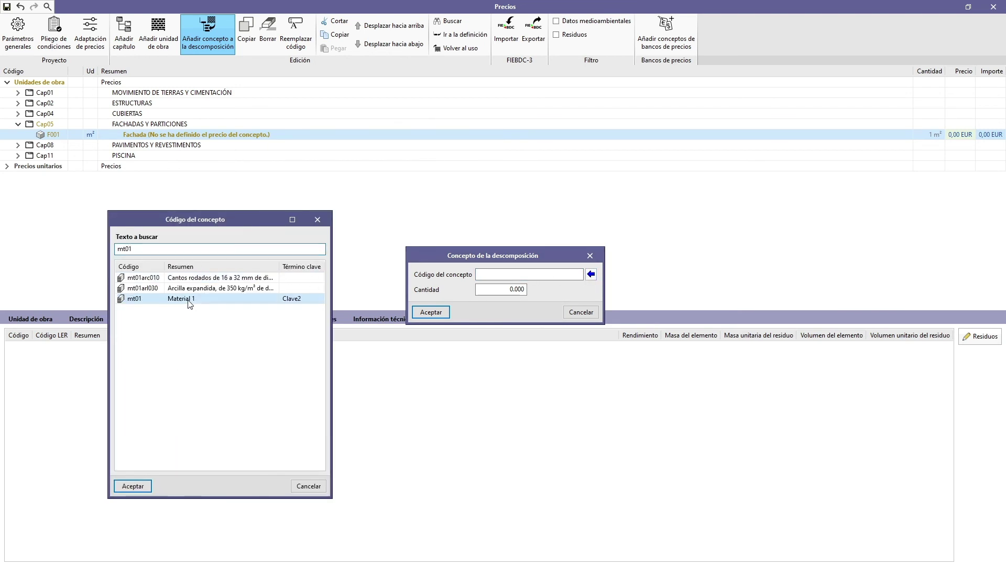
pyautogui.click(149, 486)
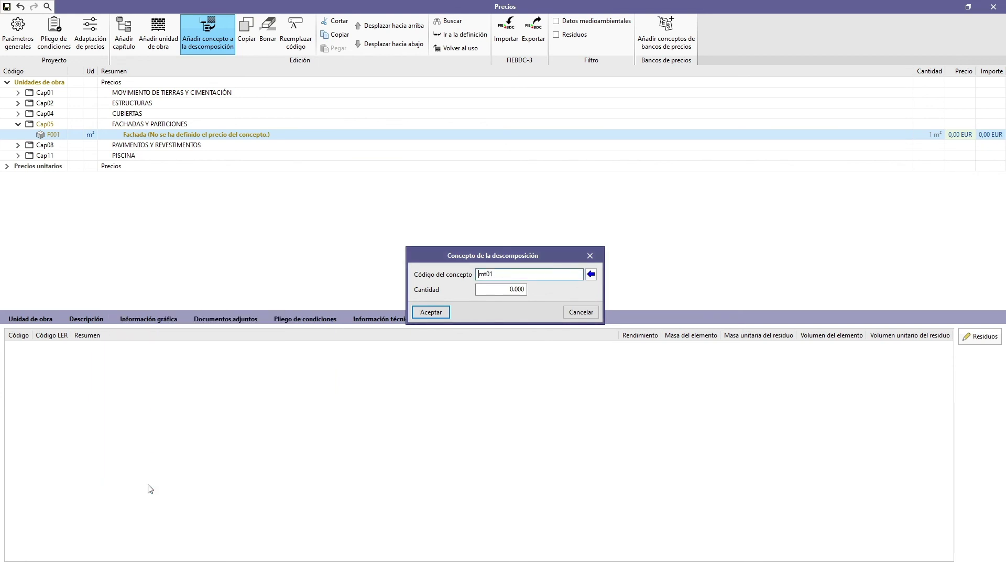
pyautogui.click(511, 289)
pyautogui.click(431, 312)
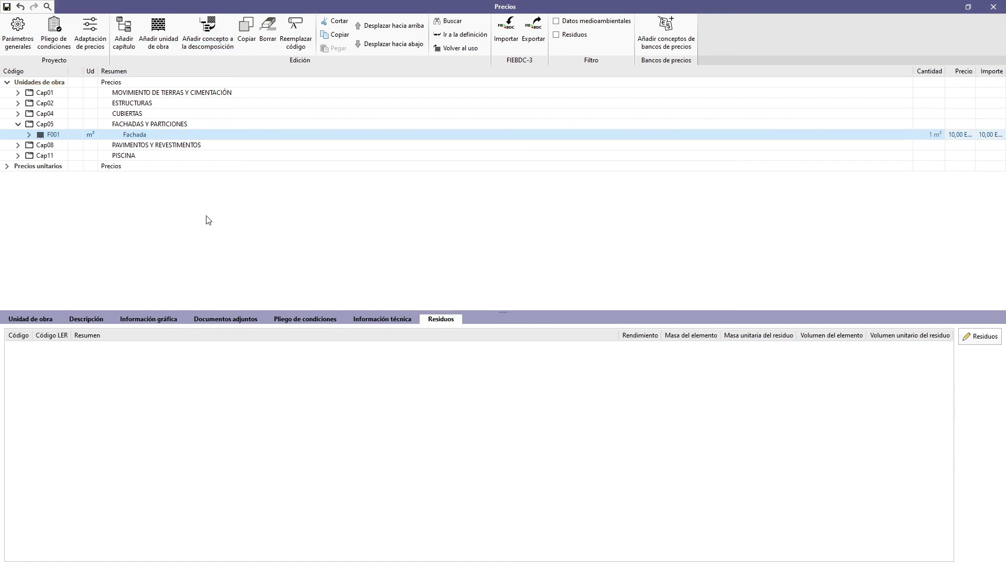
# - Expand unit of work F001 and add the concept mo01 to its decomposition with quantity 1
pyautogui.doubleClick(42, 135)
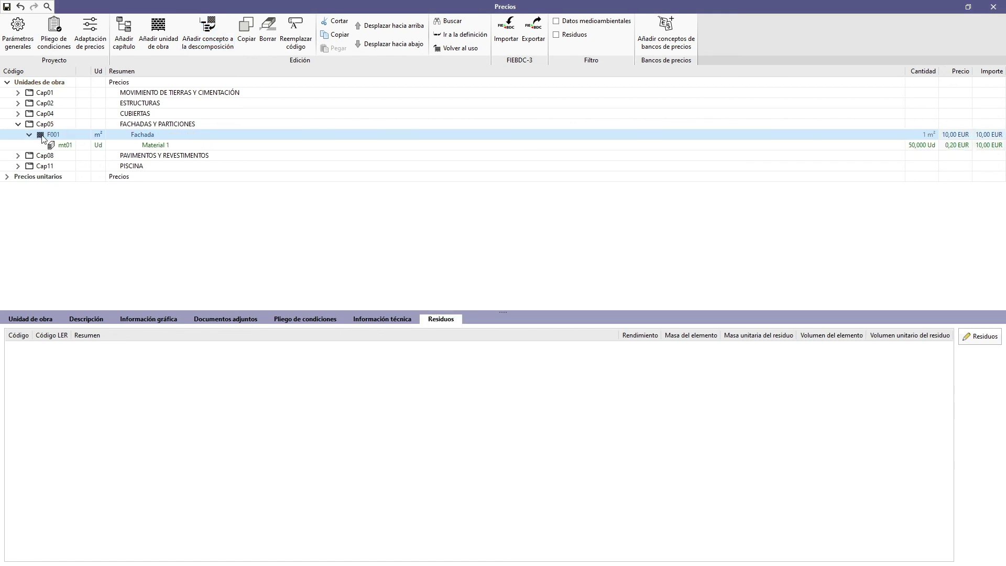
pyautogui.click(213, 42)
pyautogui.write('mo01')
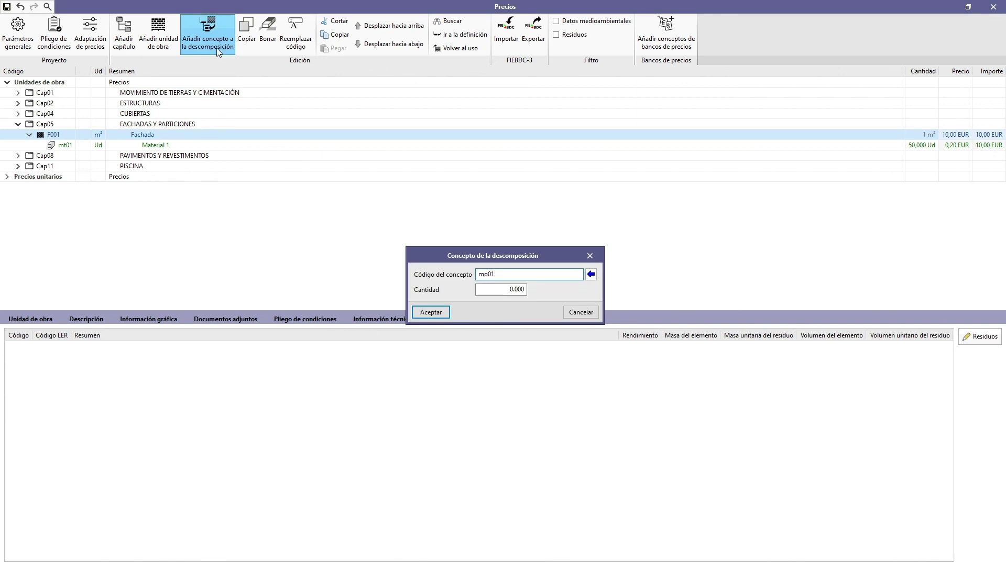
pyautogui.press('Tab')
pyautogui.write('1')
pyautogui.press('Return')
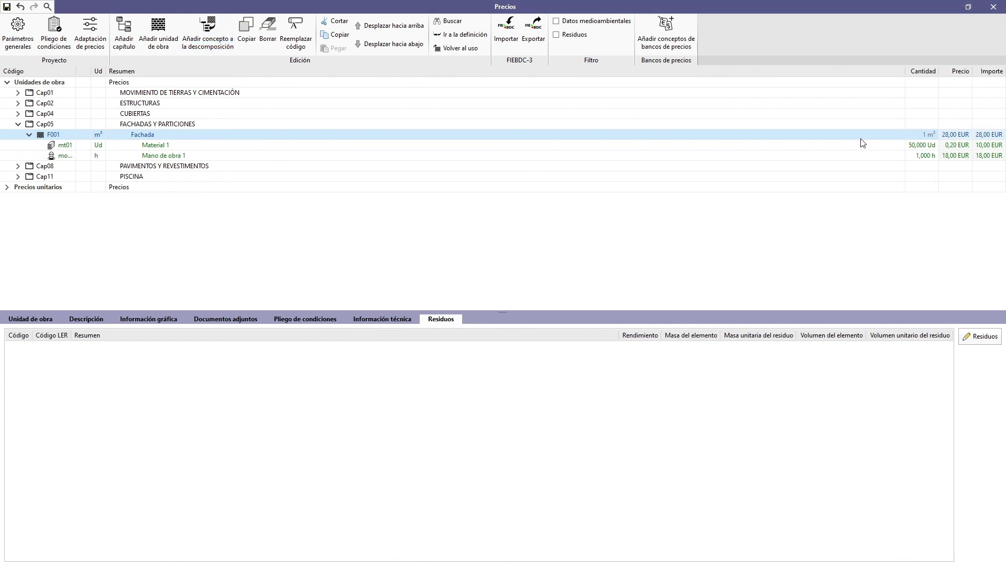
# - Fix the price of unit of work F001 (Fachada) at 30 EUR in its Unidad de obra data
pyautogui.click(49, 323)
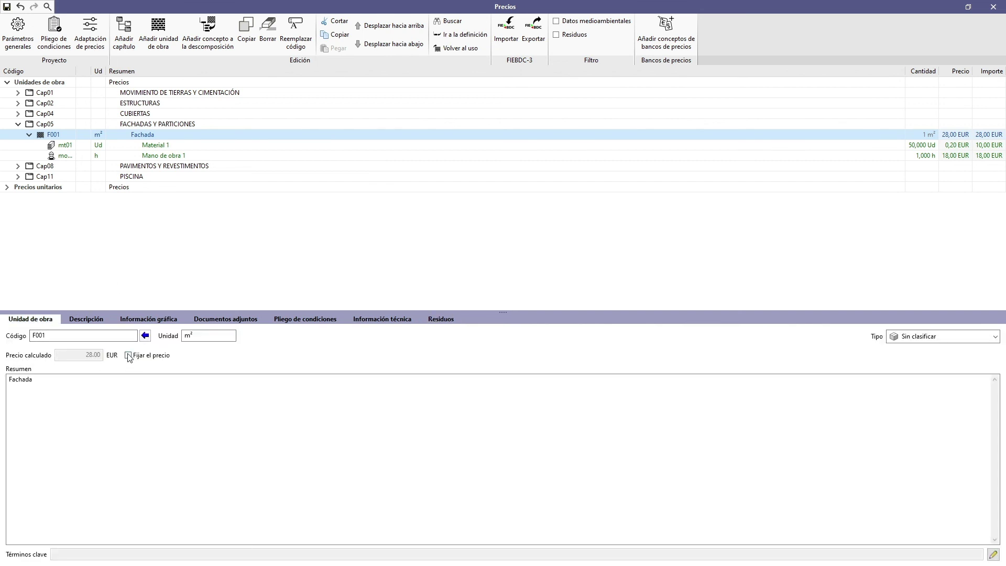
pyautogui.click(129, 357)
pyautogui.doubleClick(199, 356)
pyautogui.write('30')
pyautogui.press('Tab')
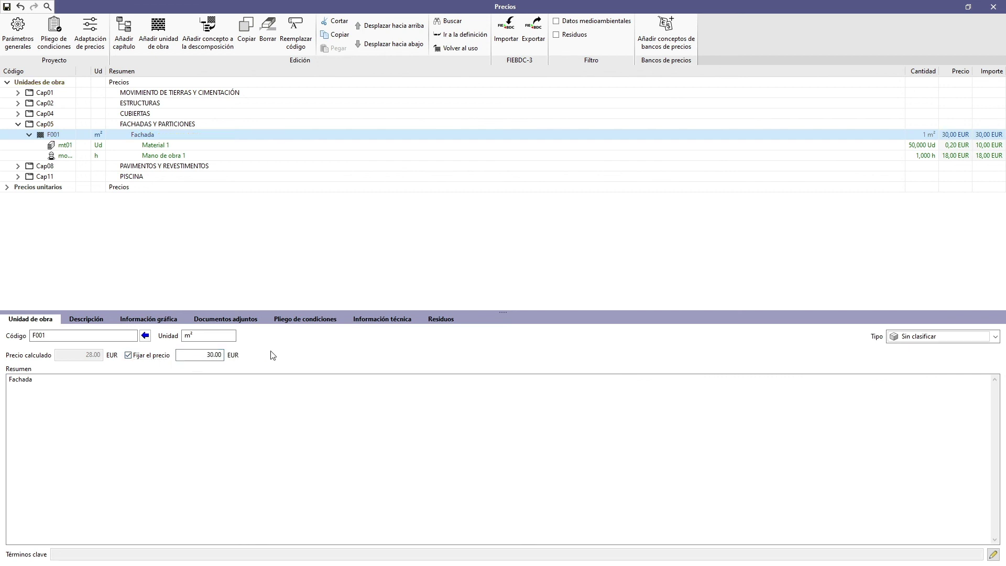